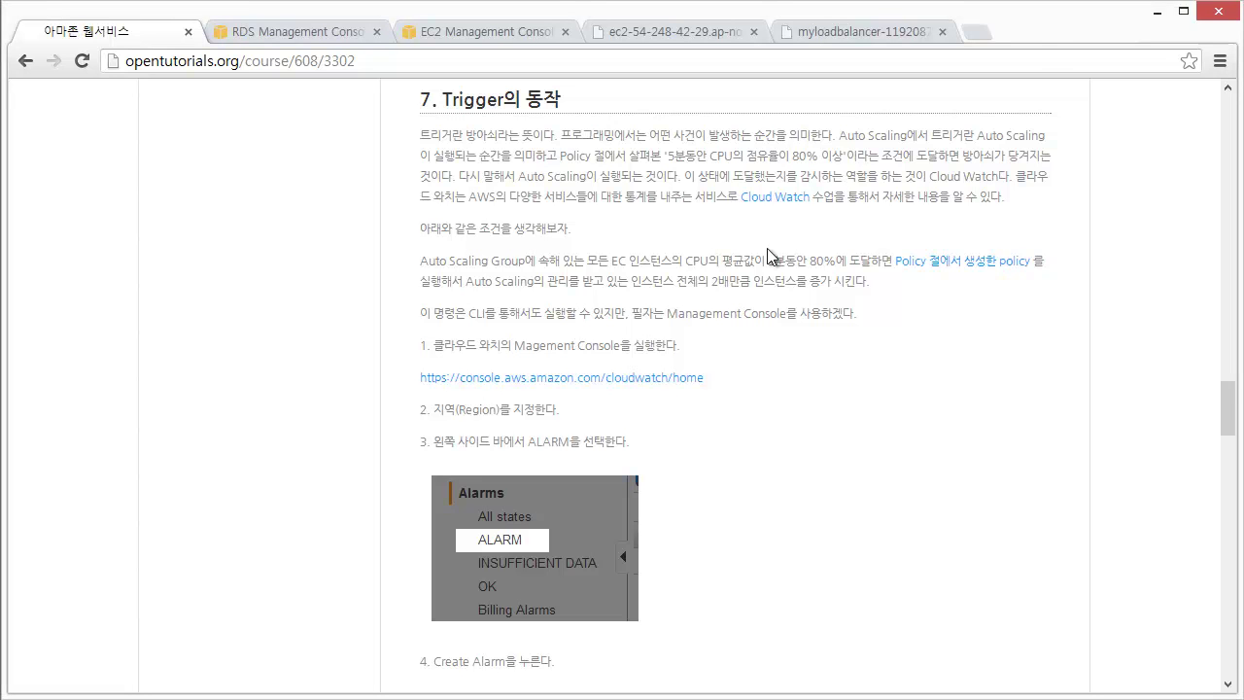
- Switch from the course page to the AWS console, go to CloudWatch and start creating a new alarm
{"action": "scroll", "coordinate": [768, 257], "scroll_direction": "down", "scroll_amount": 1}
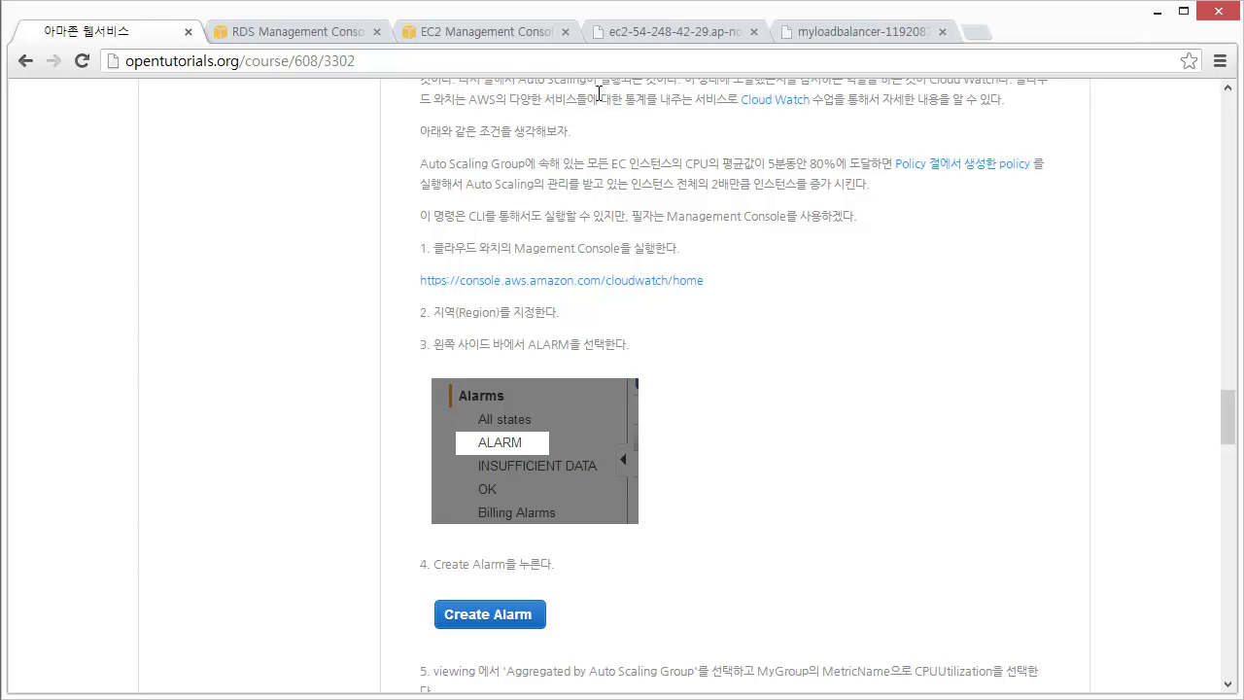
{"action": "key", "text": "ctrl+3"}
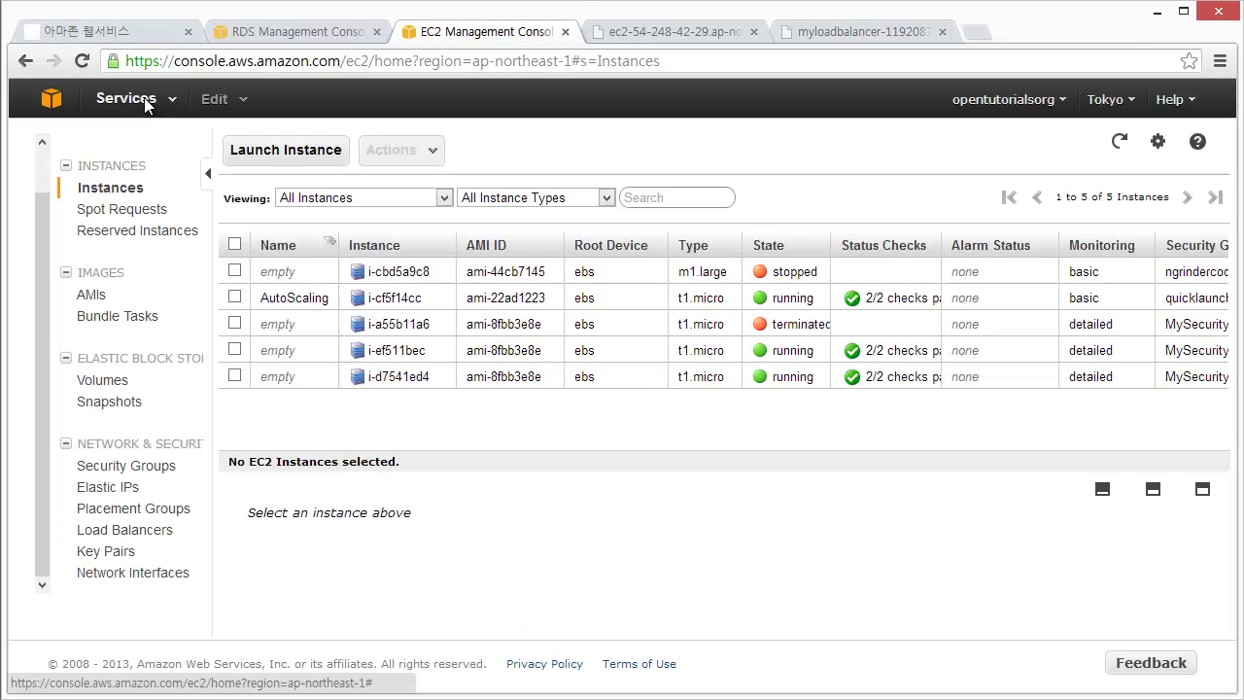
{"action": "left_click", "coordinate": [127, 98]}
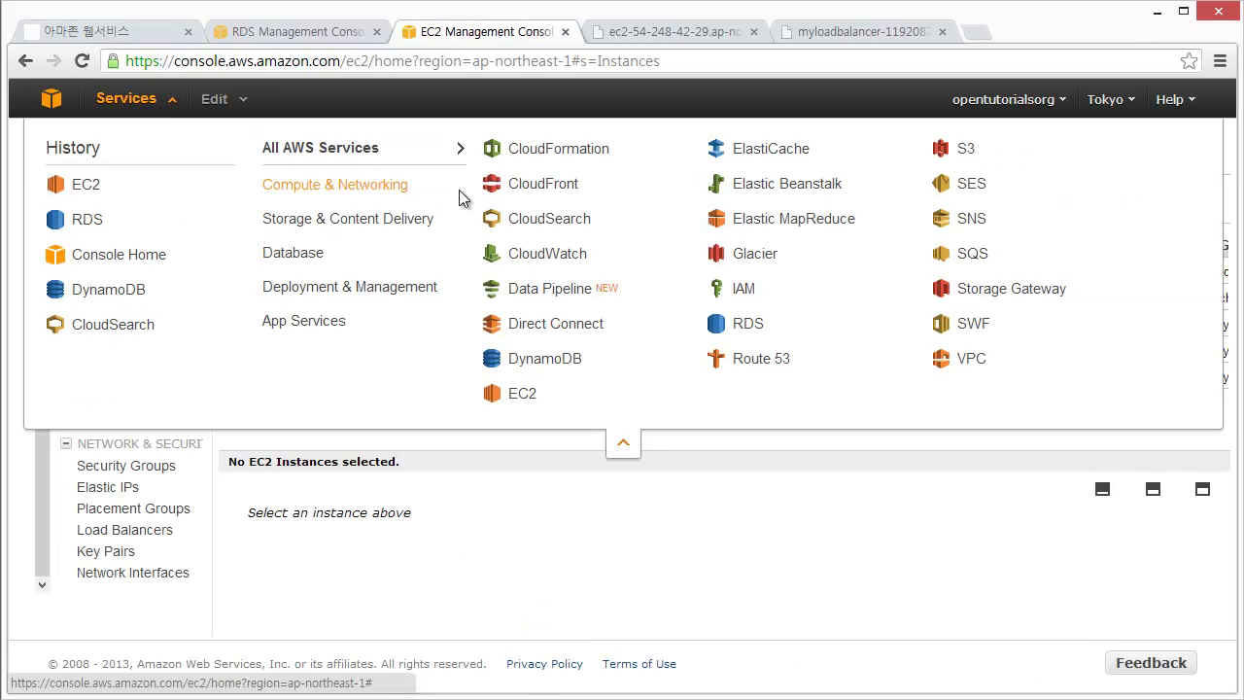
{"action": "left_click", "coordinate": [546, 254]}
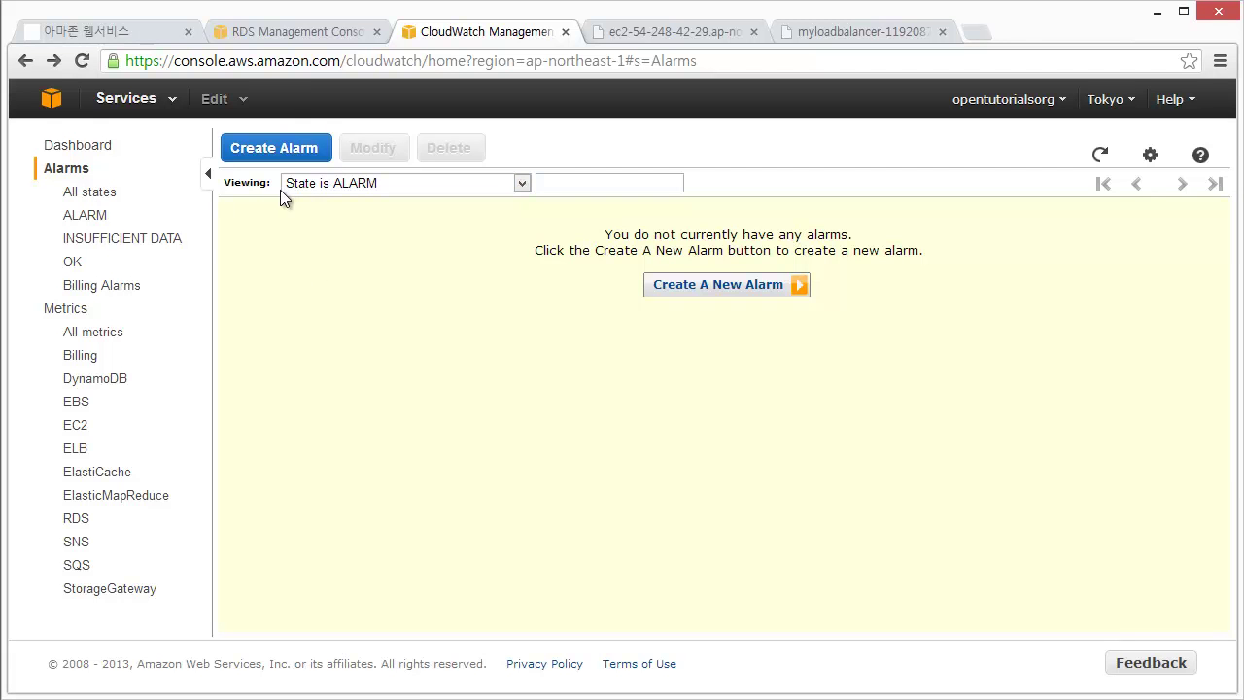
{"action": "left_click", "coordinate": [274, 148]}
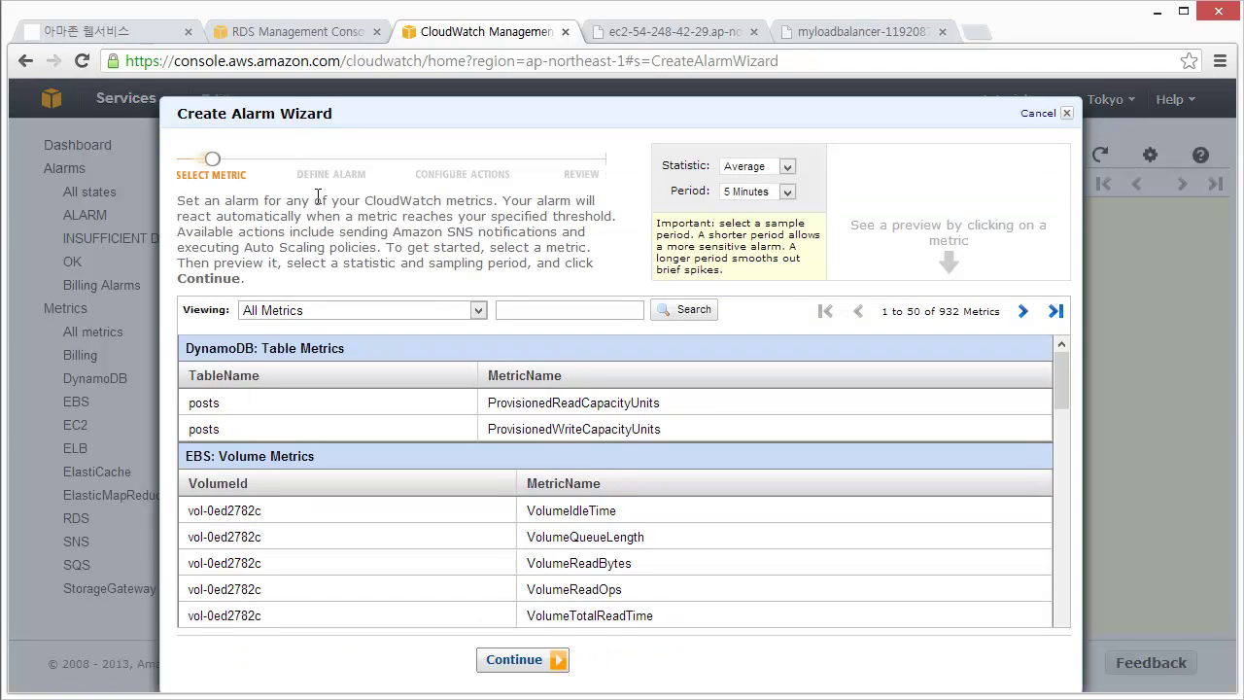
- Choose MyGroup's CPUUtilization from the EC2: Aggregated by Auto Scaling Group metrics and continue to the alarm definition
{"action": "left_click", "coordinate": [282, 312]}
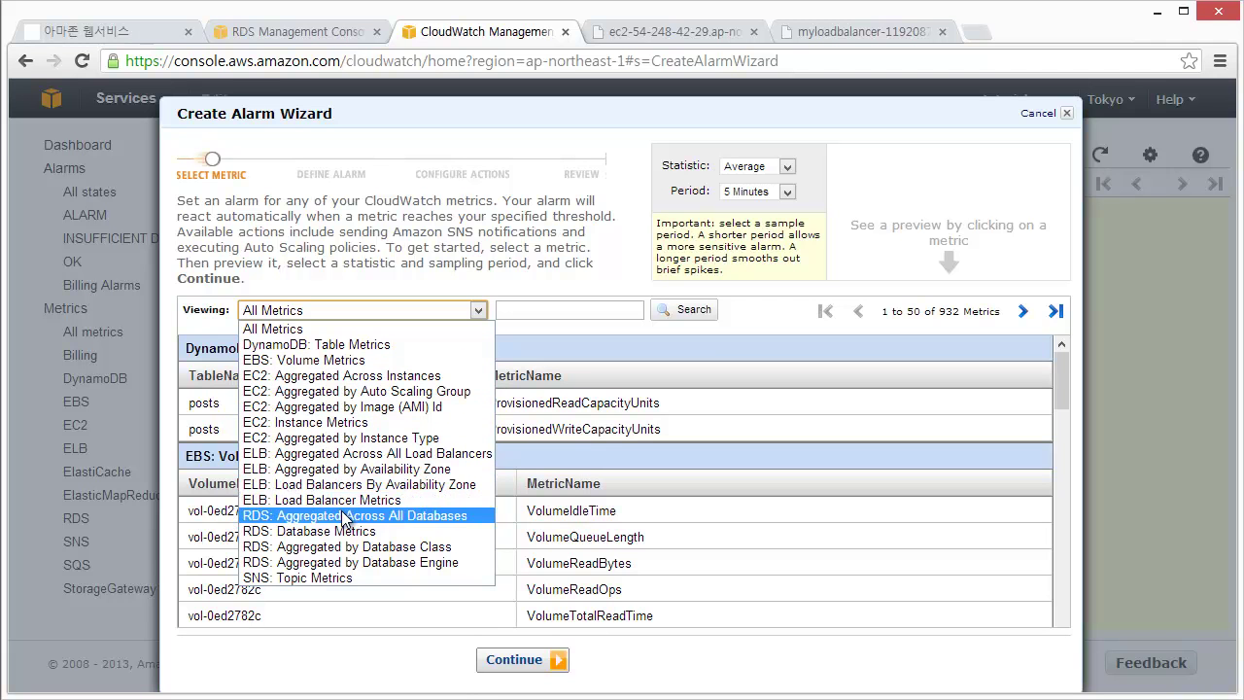
{"action": "left_click", "coordinate": [378, 392]}
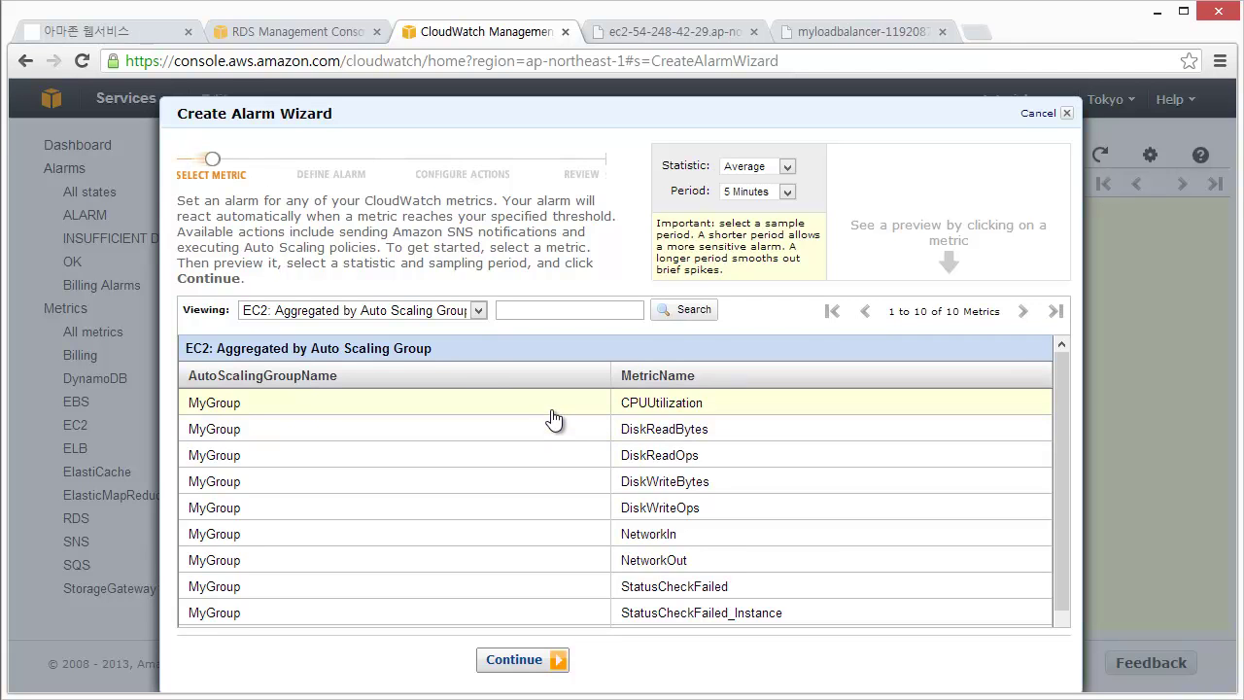
{"action": "left_click", "coordinate": [650, 408]}
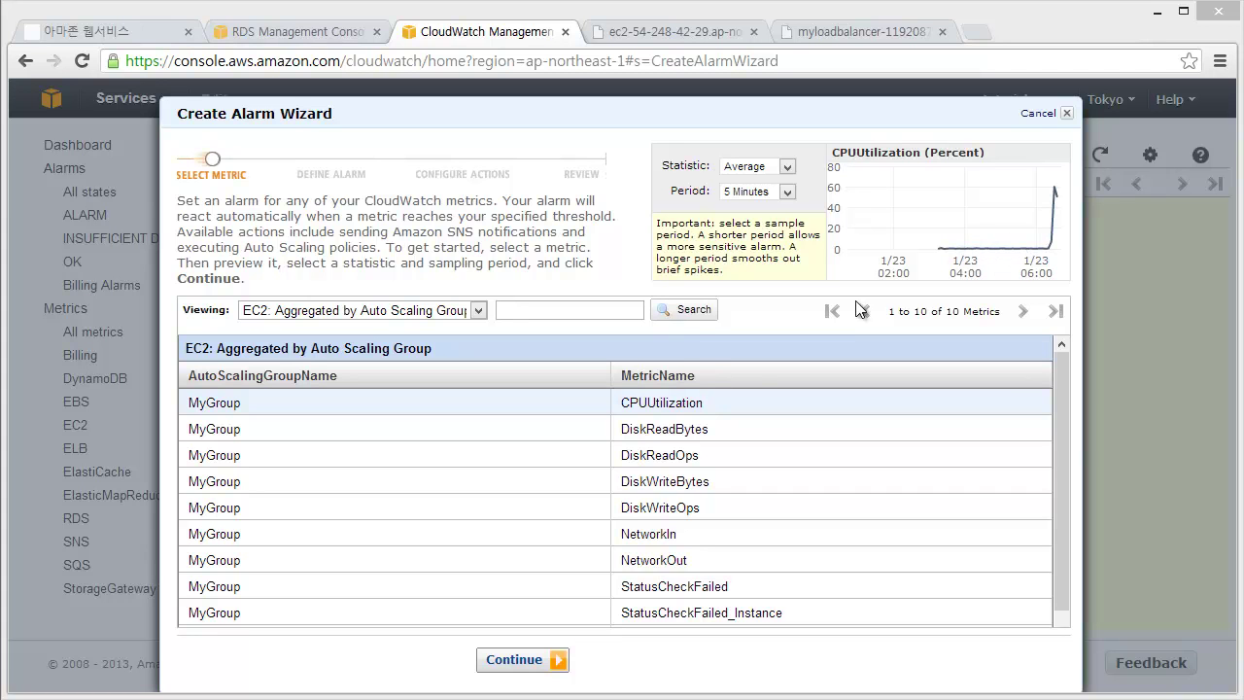
{"action": "left_click", "coordinate": [685, 406]}
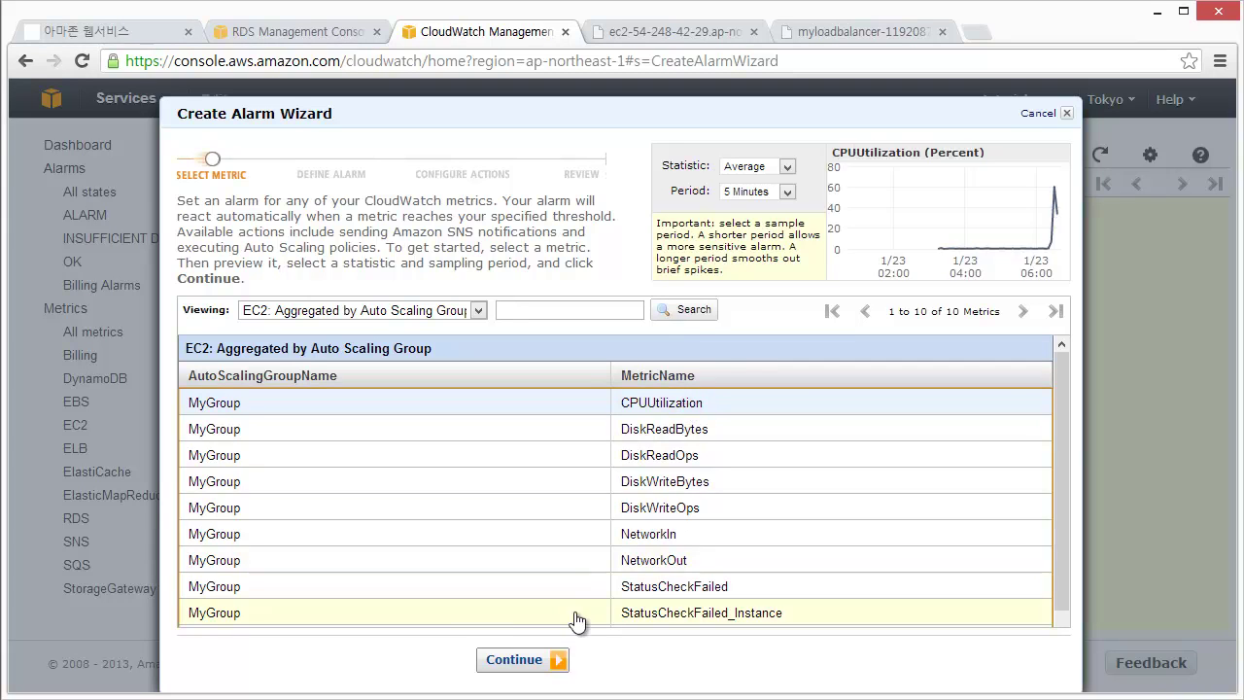
{"action": "left_click", "coordinate": [534, 663]}
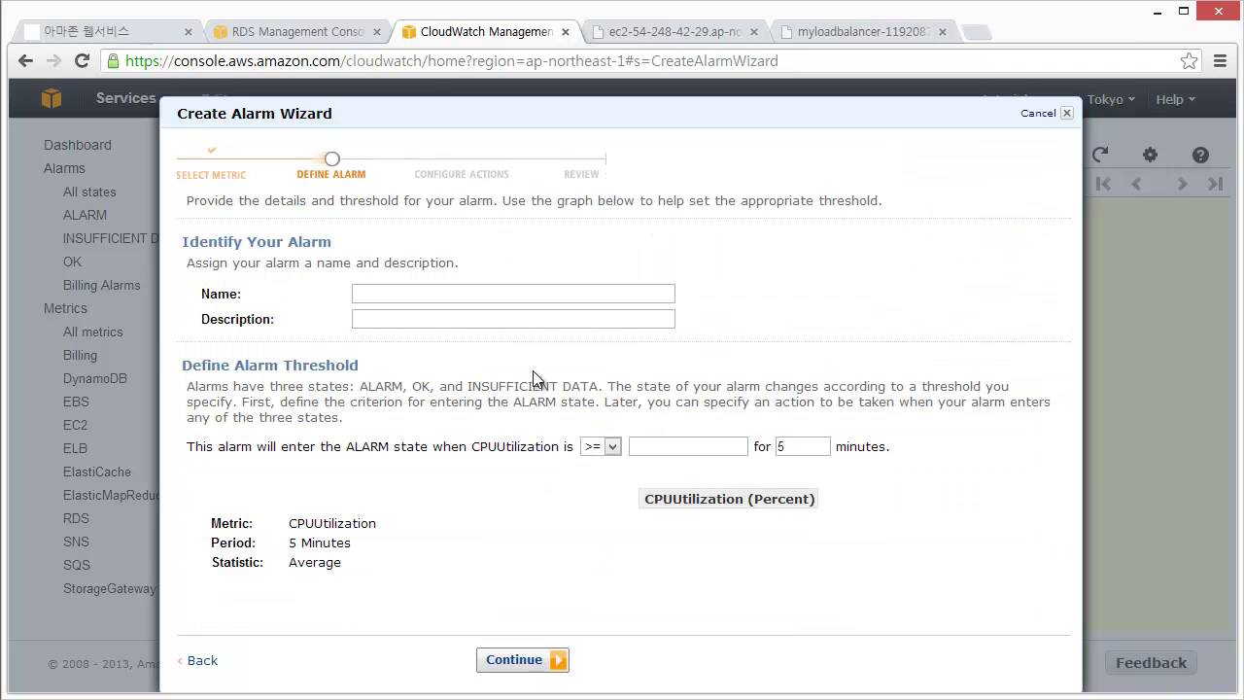
- Name the alarm MyGroup_CPU_Utilization_High and set its threshold to CPUUtilization >= 80 for 5 minutes, then continue to the actions
{"action": "left_click", "coordinate": [404, 296]}
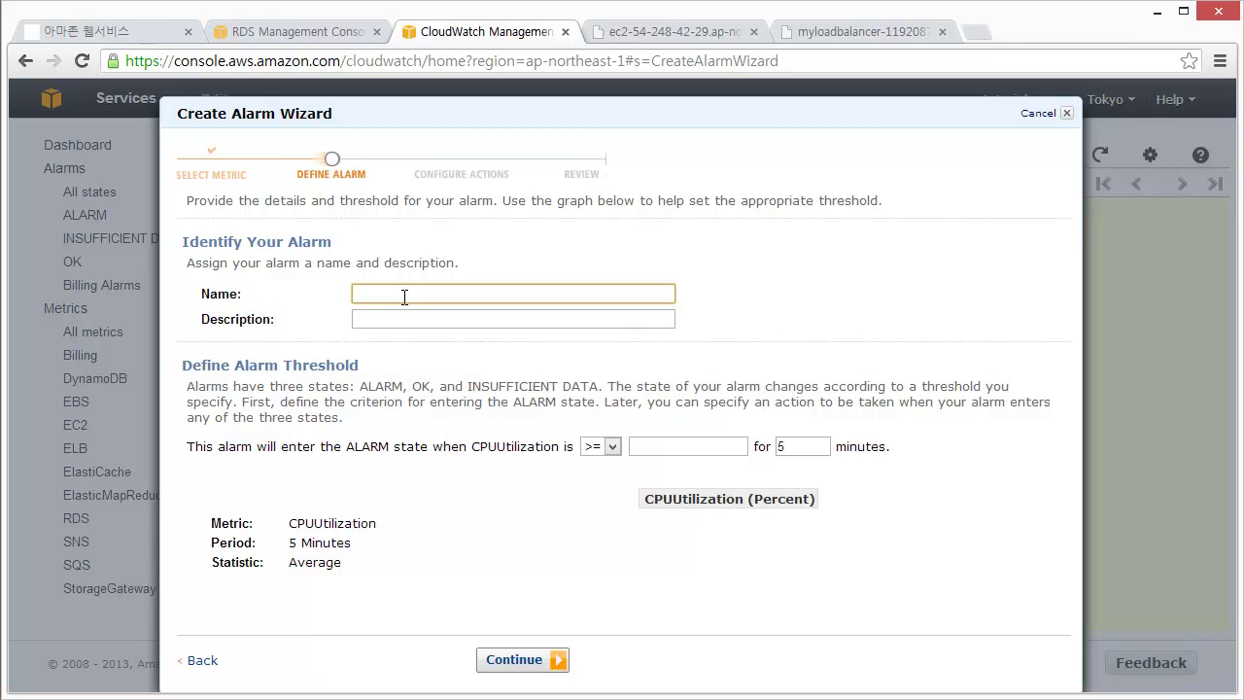
{"action": "type", "text": "MyGroup_CPU_Utilization_High"}
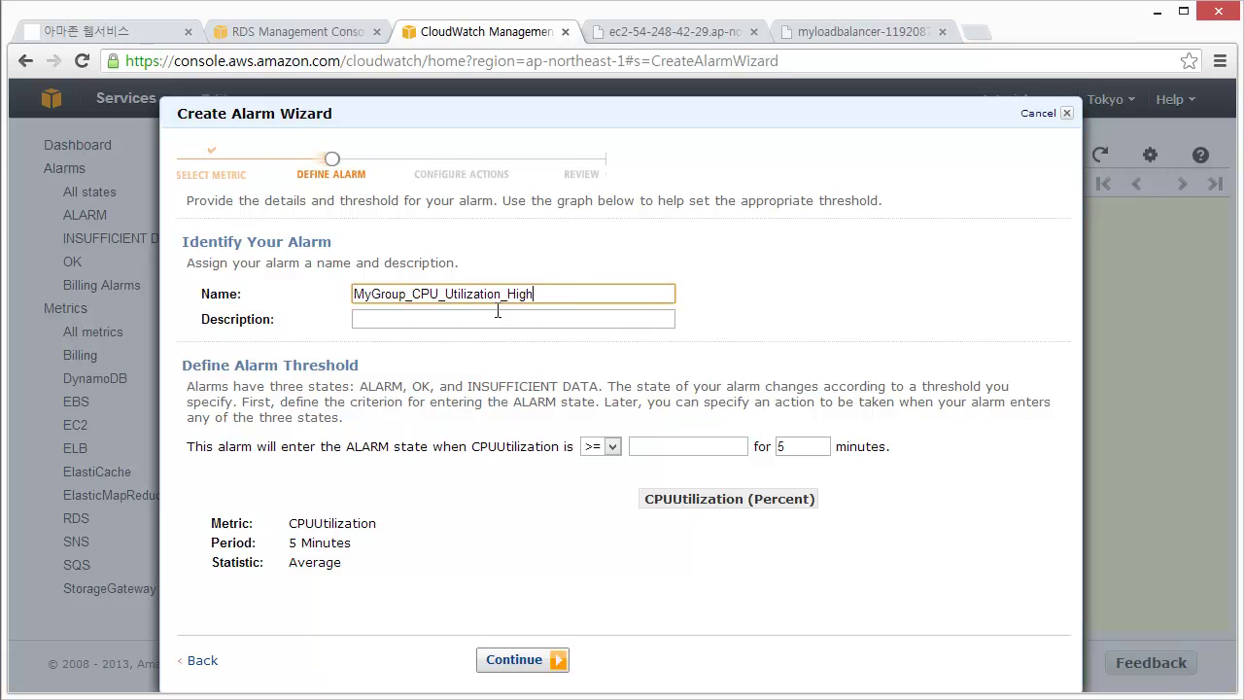
{"action": "left_click", "coordinate": [422, 333]}
{"action": "left_click", "coordinate": [435, 319]}
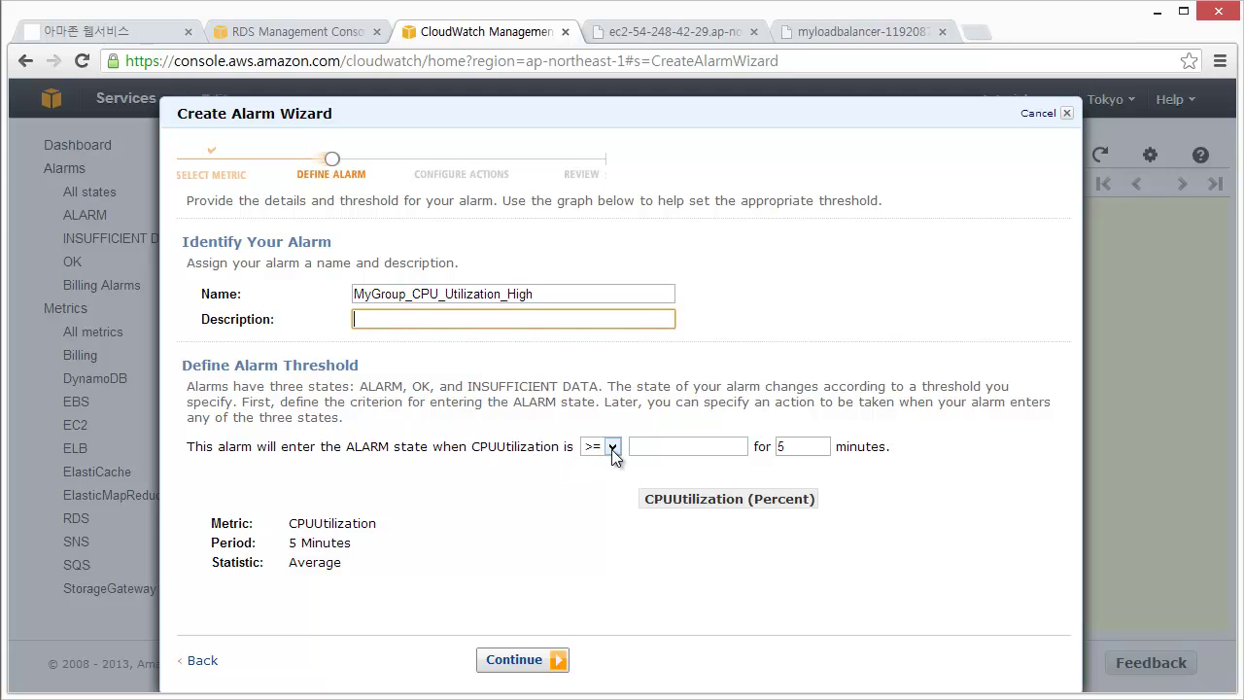
{"action": "left_click", "coordinate": [651, 444]}
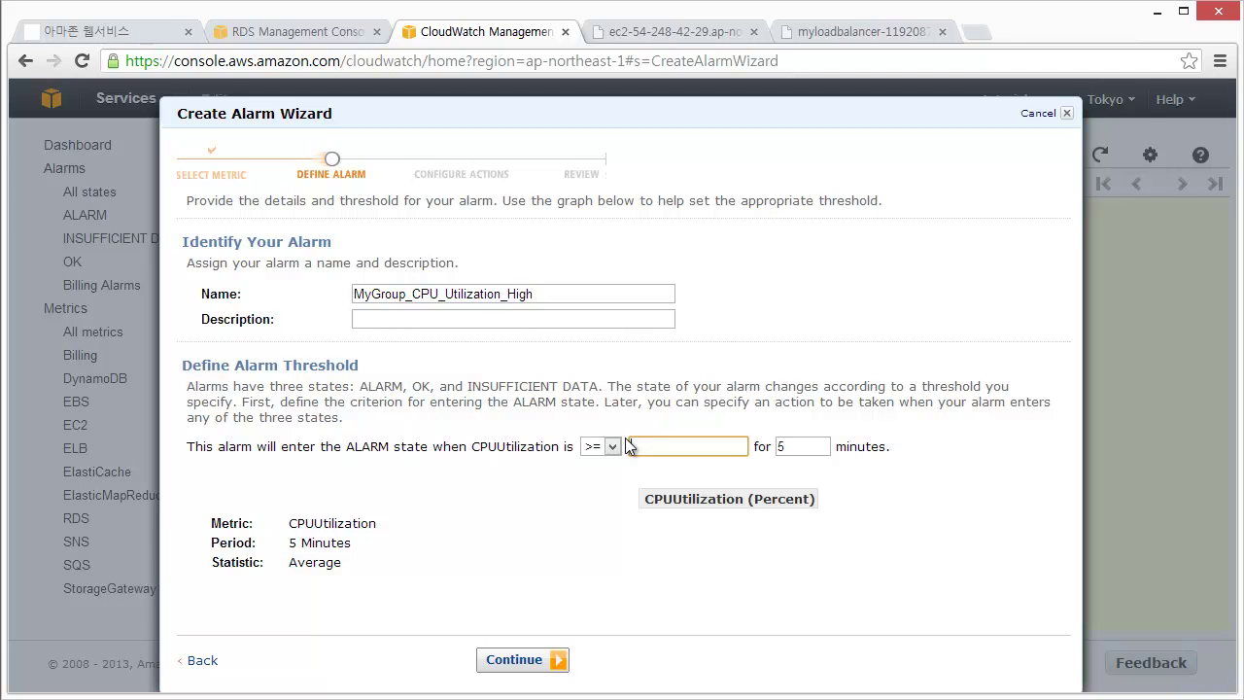
{"action": "type", "text": "80"}
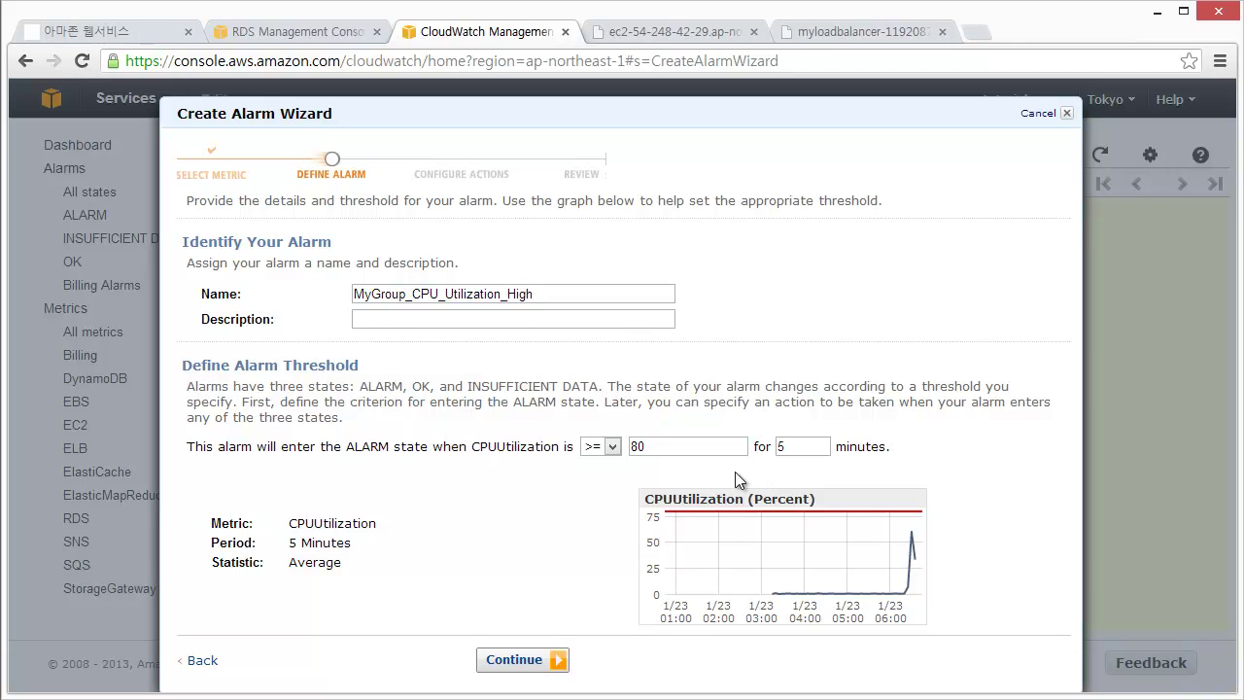
{"action": "double_click", "coordinate": [795, 446]}
{"action": "left_click", "coordinate": [524, 661]}
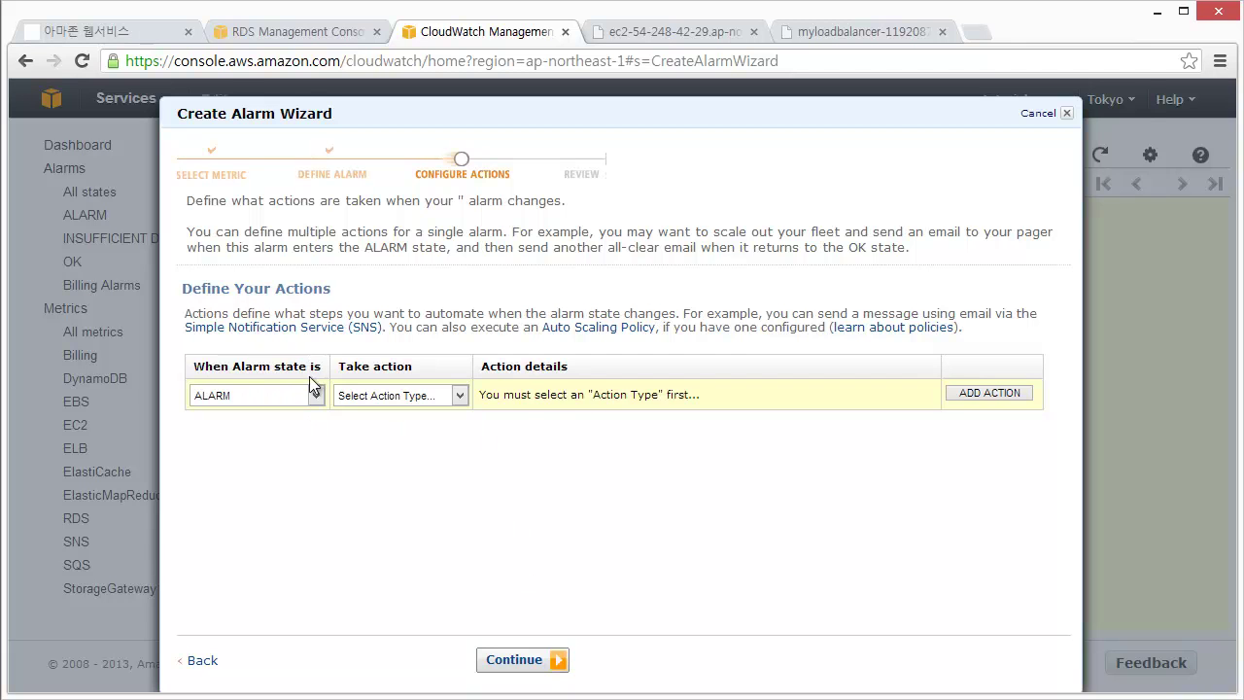
{"action": "left_click", "coordinate": [272, 400]}
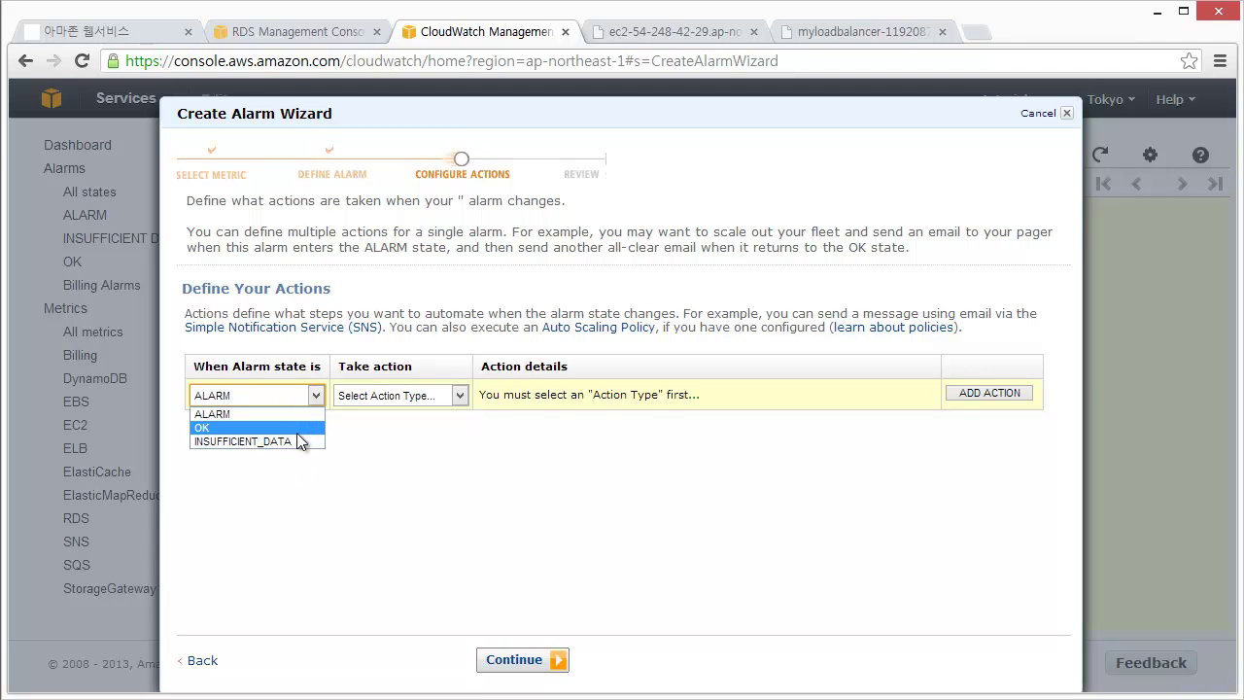
{"action": "left_click", "coordinate": [277, 441]}
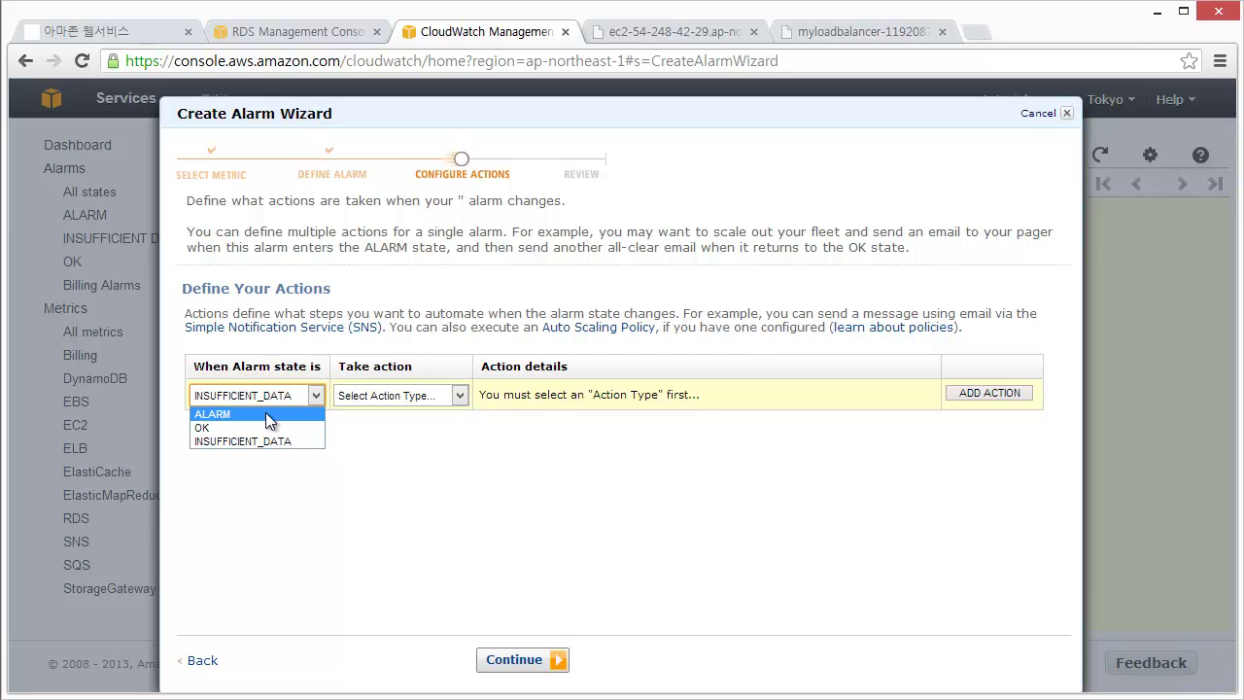
{"action": "left_click", "coordinate": [270, 415]}
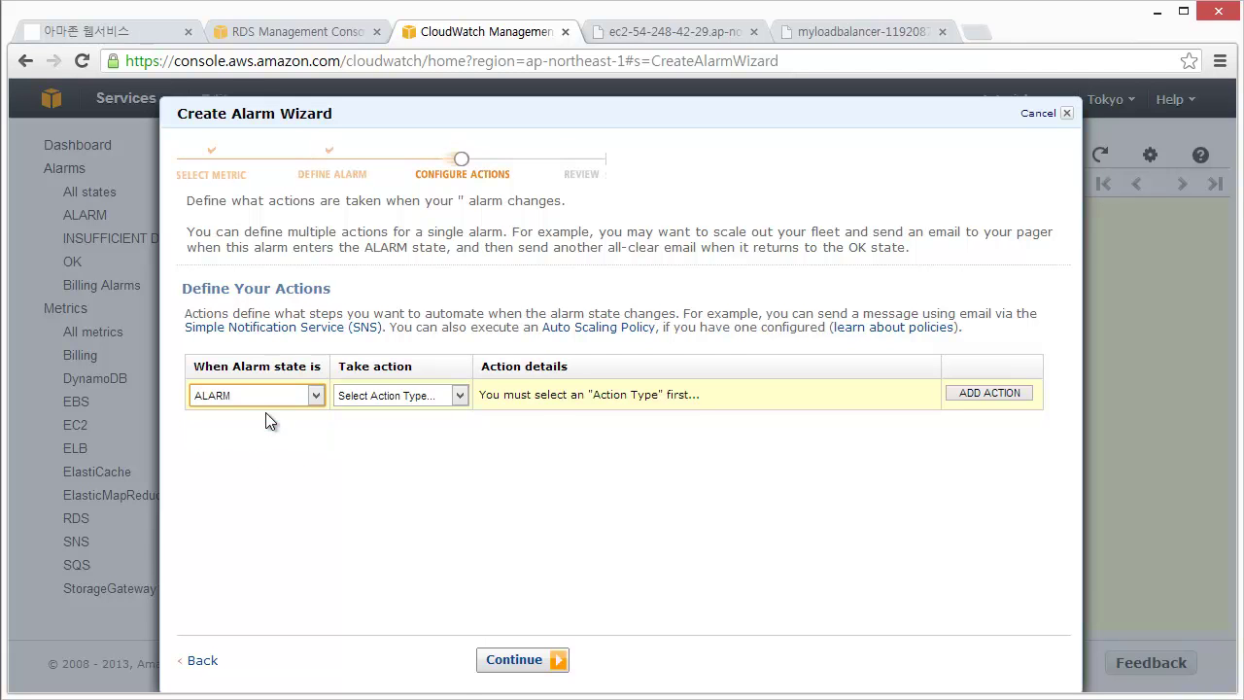
- Add an Auto Scaling Policy action for the ALARM state that runs double-group-size (Add 100% capacity) on MyGroup
{"action": "left_click", "coordinate": [390, 398]}
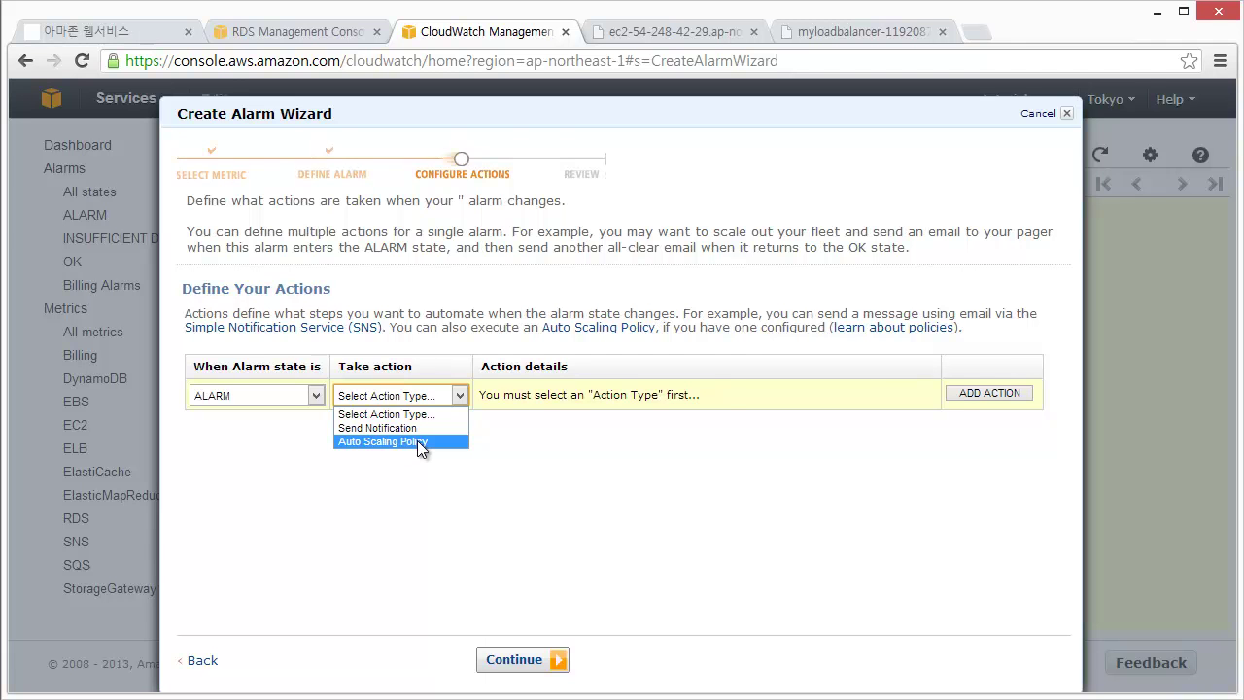
{"action": "left_click", "coordinate": [417, 440]}
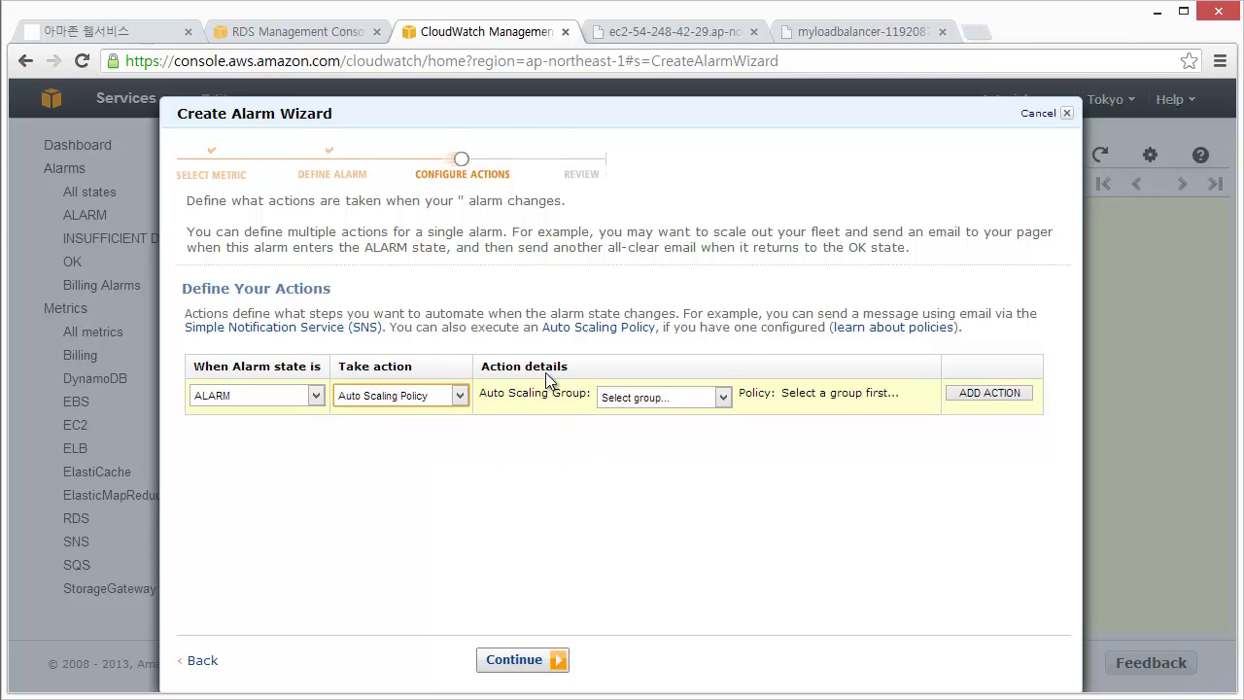
{"action": "left_click", "coordinate": [627, 399]}
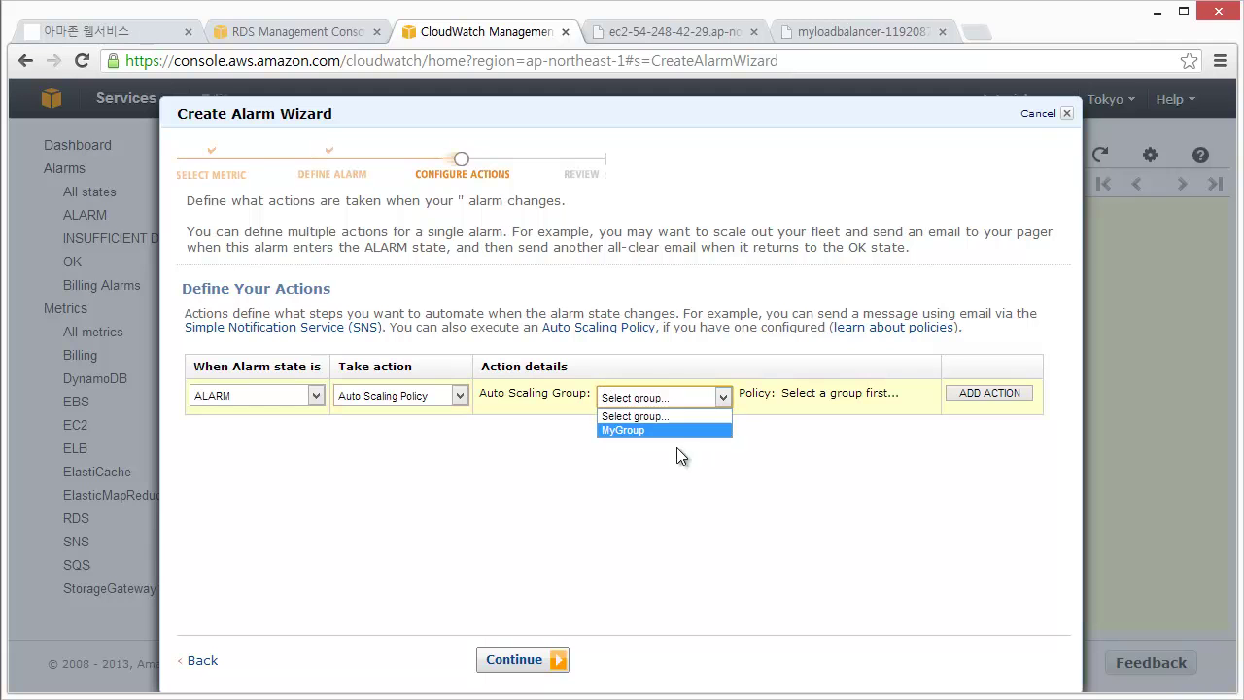
{"action": "left_click", "coordinate": [667, 432]}
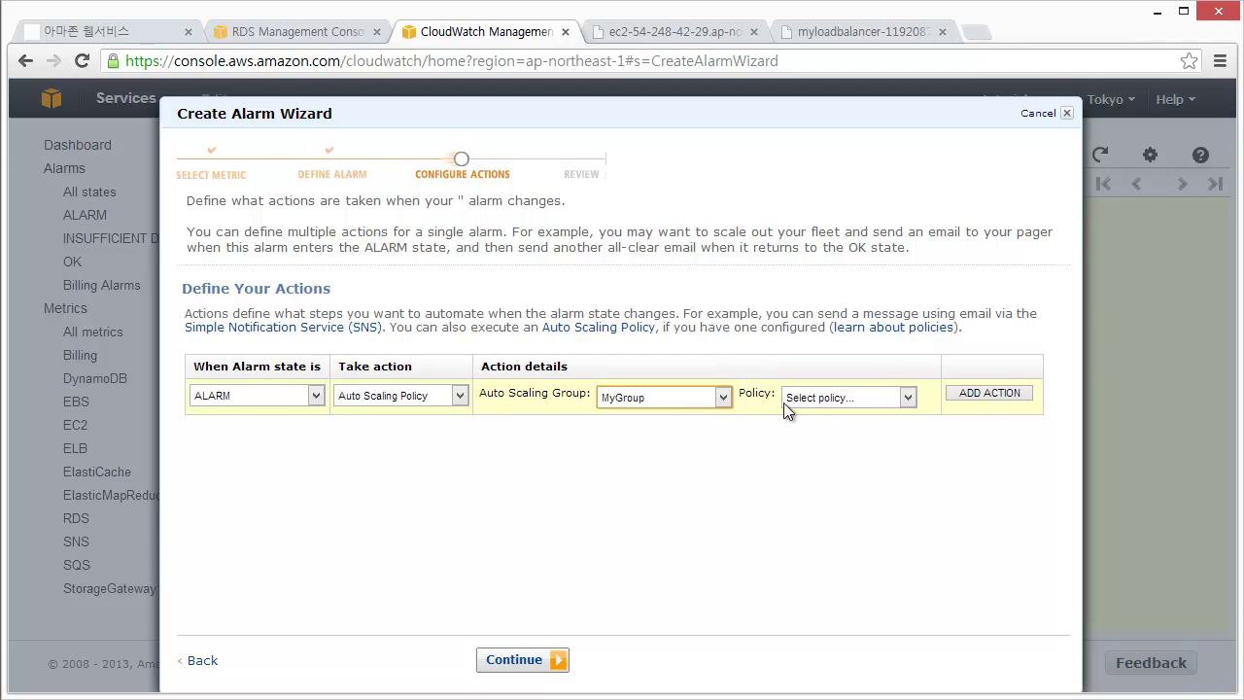
{"action": "left_click", "coordinate": [838, 405]}
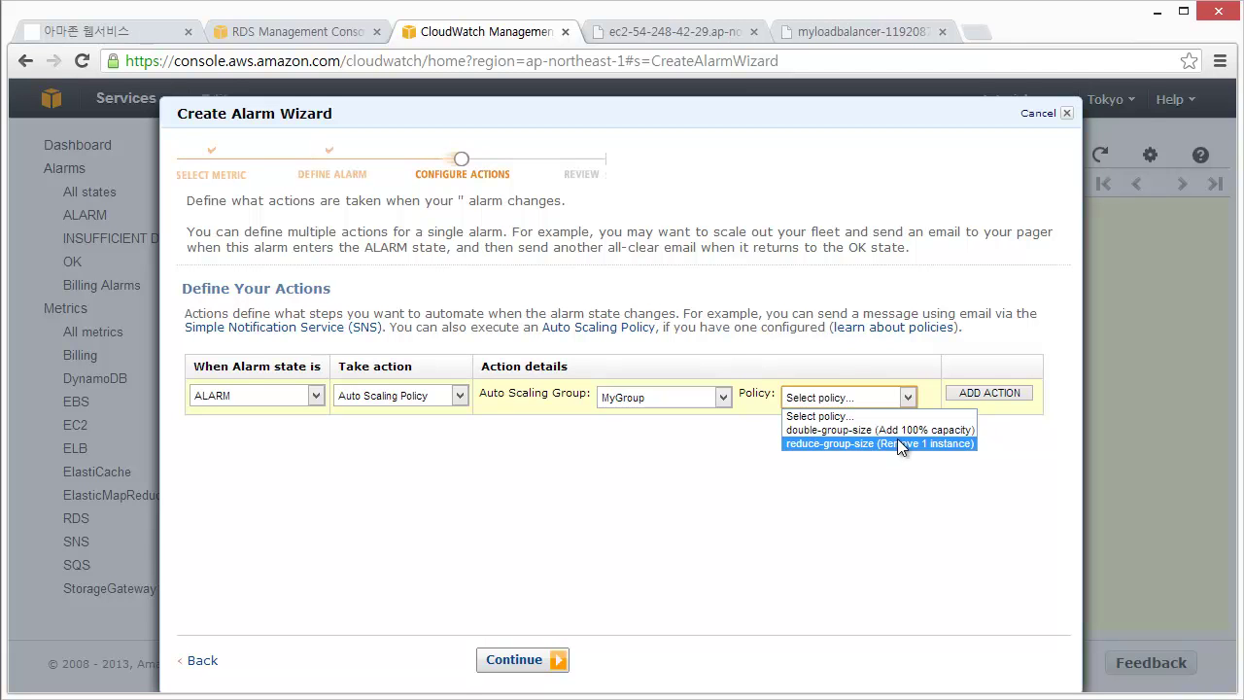
{"action": "left_click", "coordinate": [821, 432]}
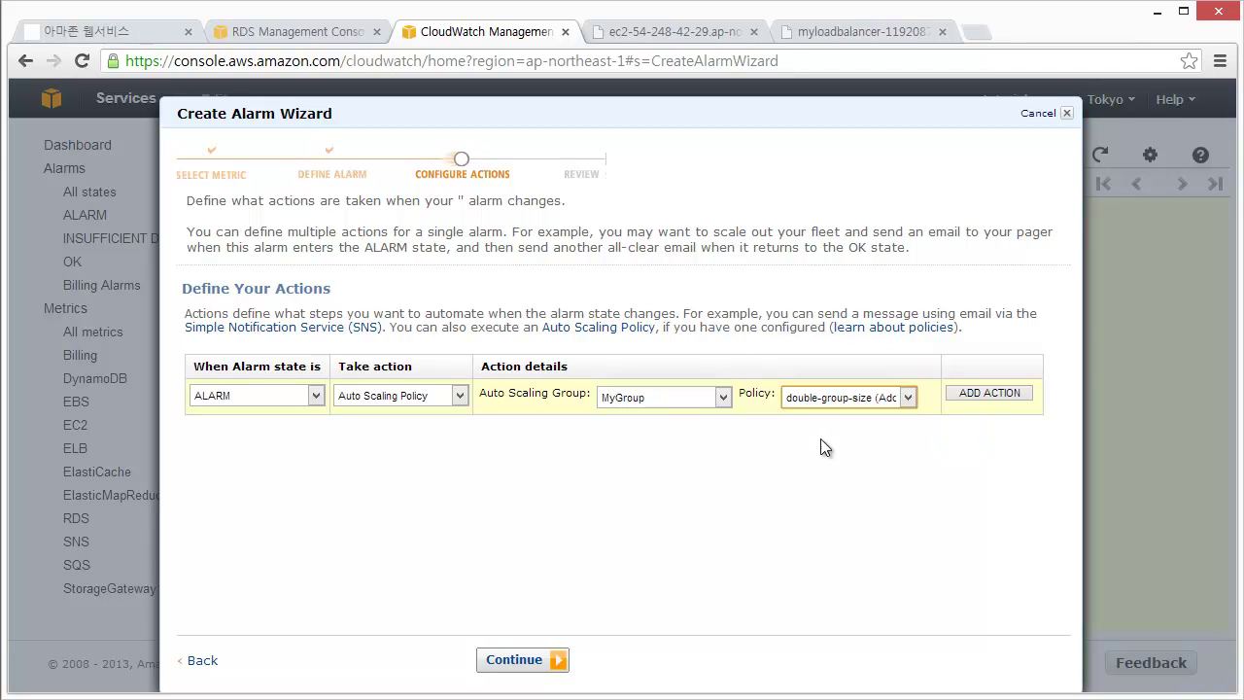
{"action": "left_click", "coordinate": [993, 394]}
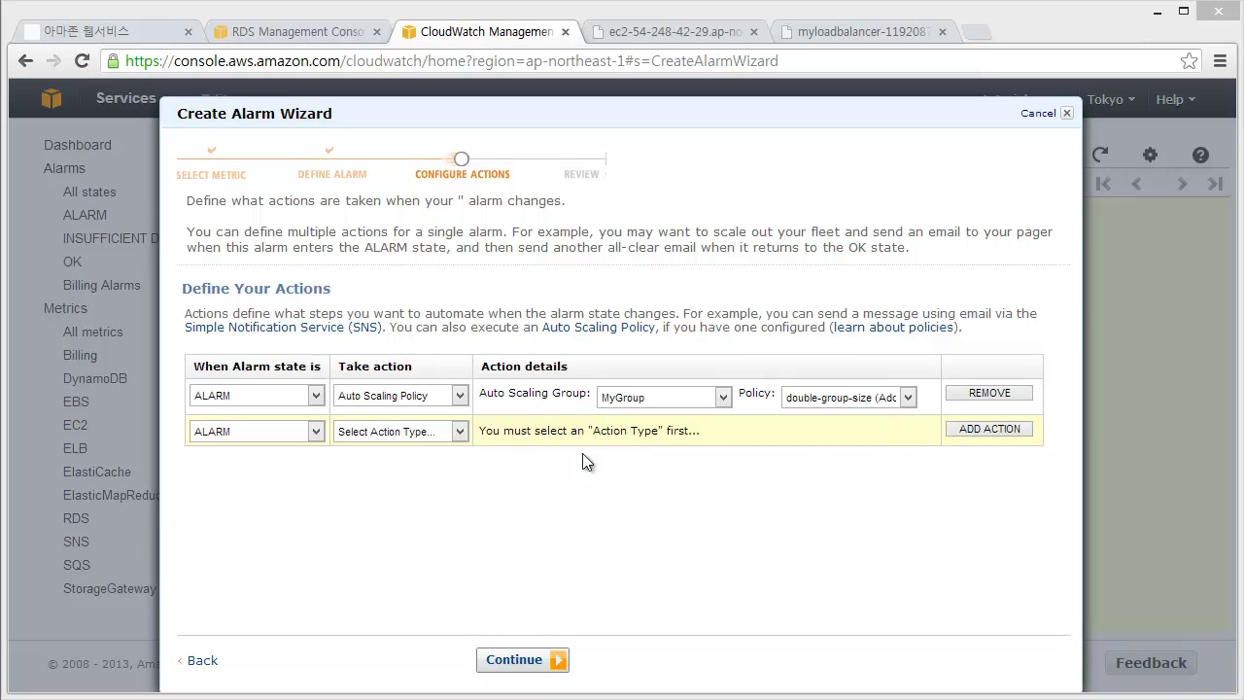
- Set the second ALARM action to Send Notification with the topic opentutorialsorg
{"action": "left_click", "coordinate": [453, 432]}
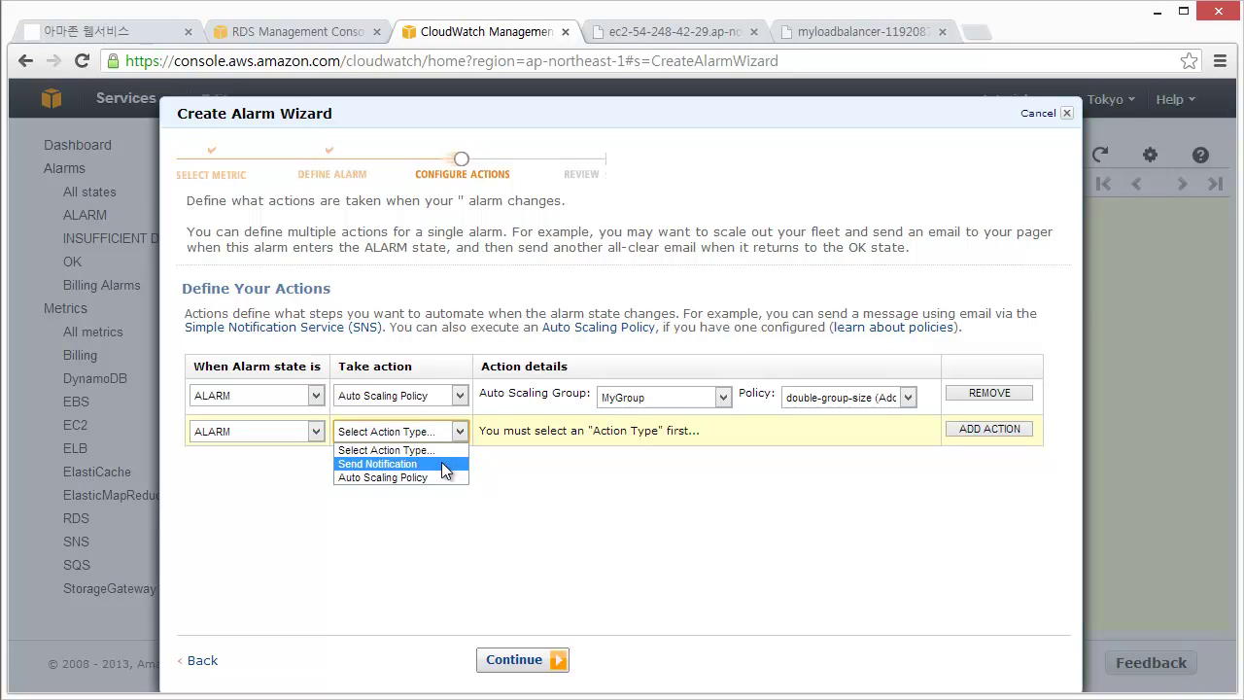
{"action": "left_click", "coordinate": [443, 464]}
{"action": "left_click", "coordinate": [598, 434]}
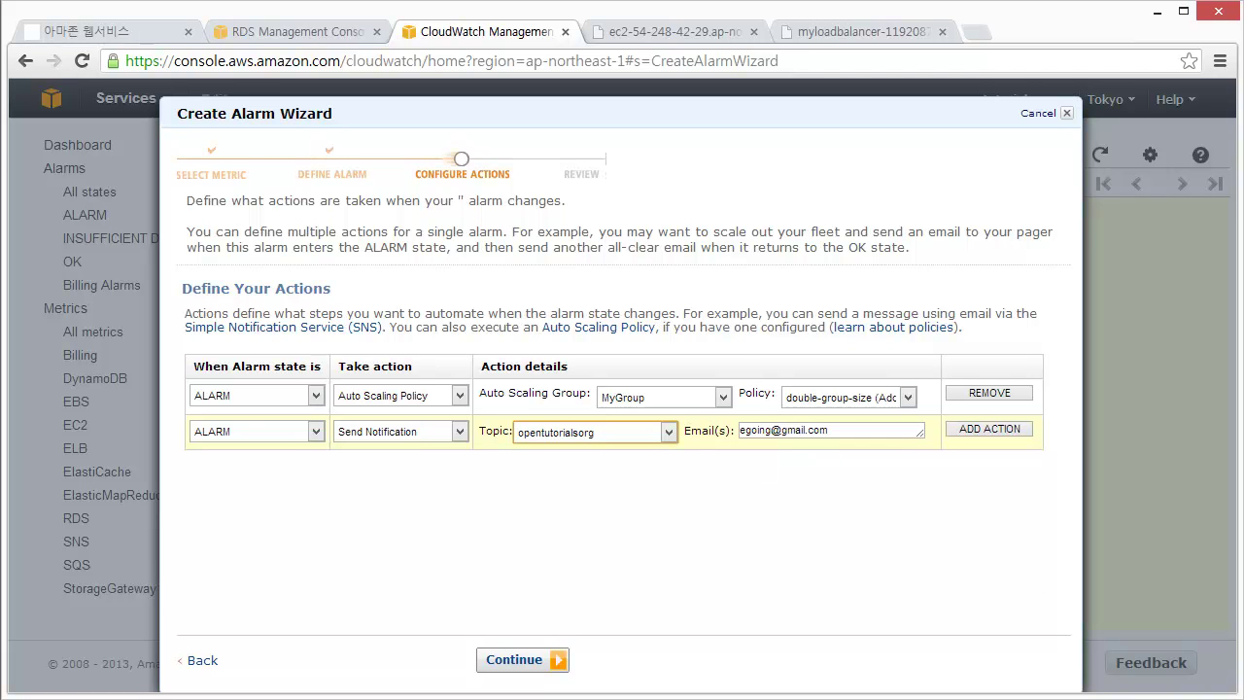
{"action": "left_click", "coordinate": [582, 577]}
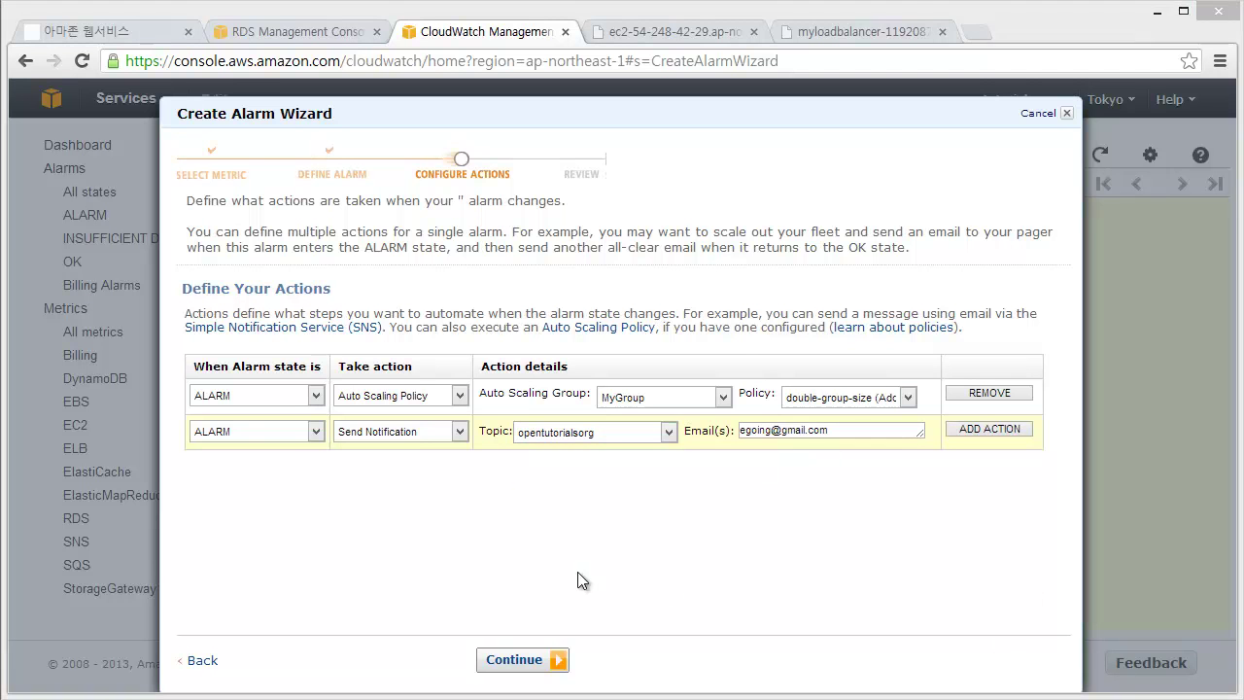
- Review the alarm's settings, create the alarm and close the wizard
{"action": "left_click", "coordinate": [550, 661]}
{"action": "scroll", "coordinate": [707, 432], "scroll_direction": "down", "scroll_amount": 1}
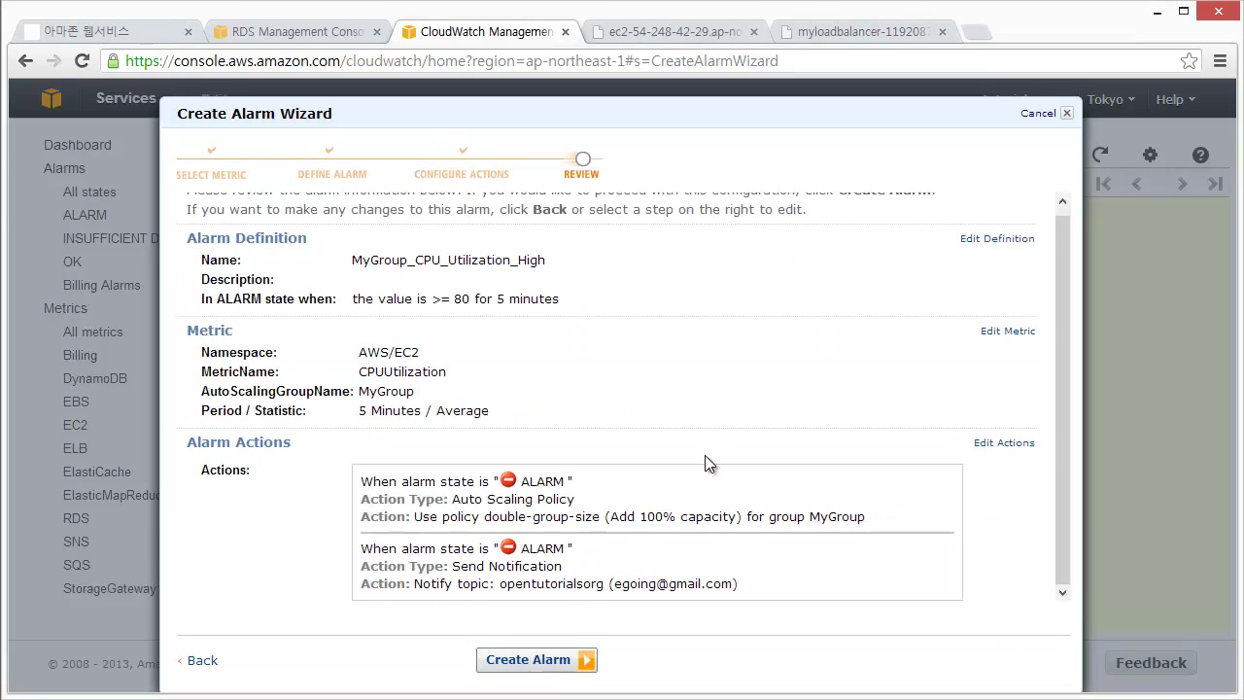
{"action": "left_click", "coordinate": [534, 665]}
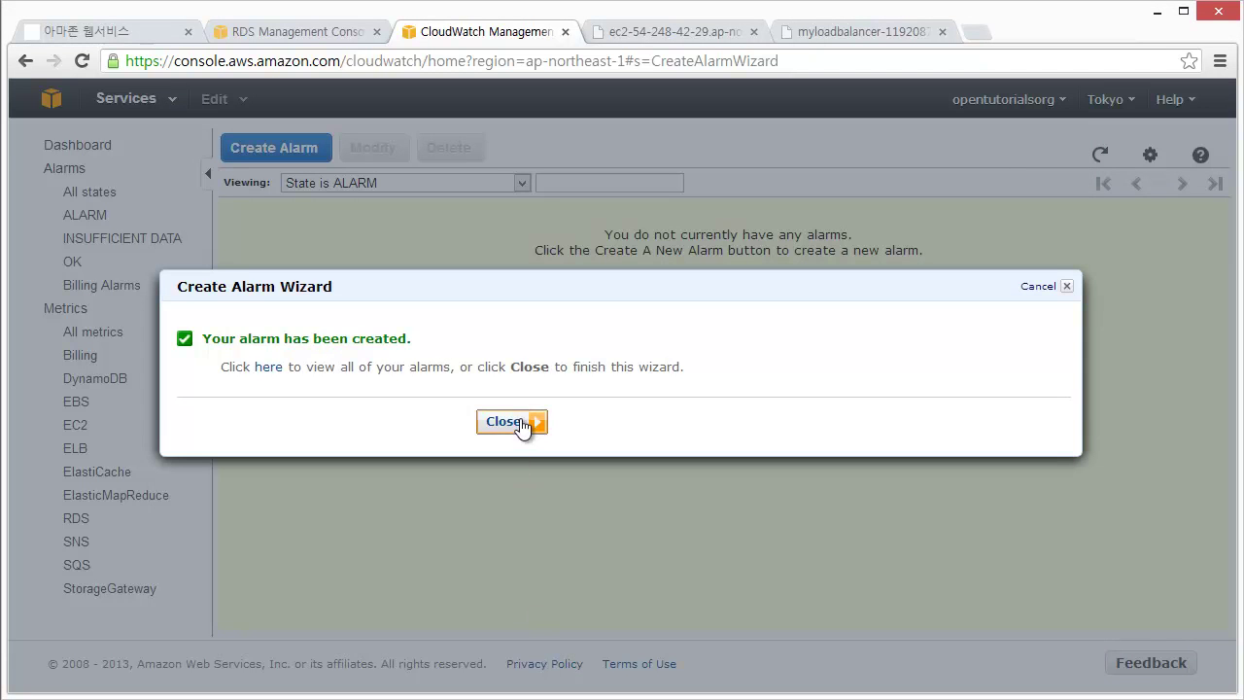
{"action": "left_click", "coordinate": [523, 420]}
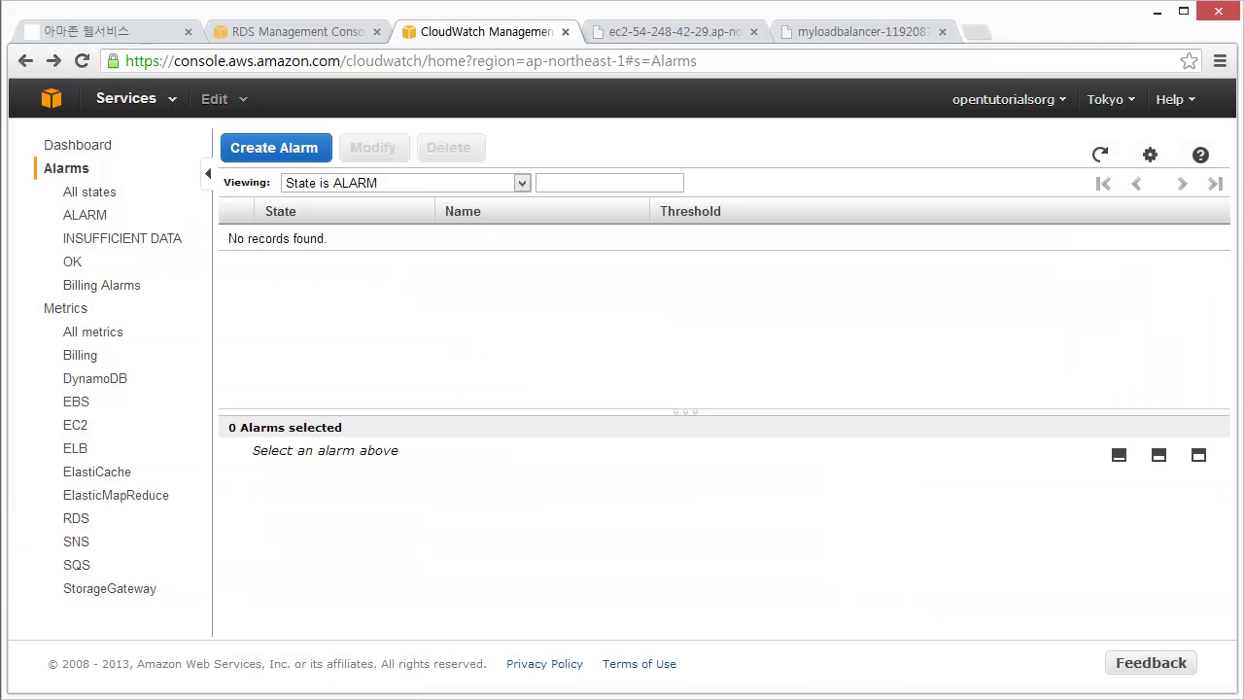
- Switch the alarm list to show all alarms and refresh it to check the new alarm
{"action": "left_click", "coordinate": [1100, 156]}
{"action": "left_click", "coordinate": [1100, 157]}
{"action": "left_click", "coordinate": [330, 184]}
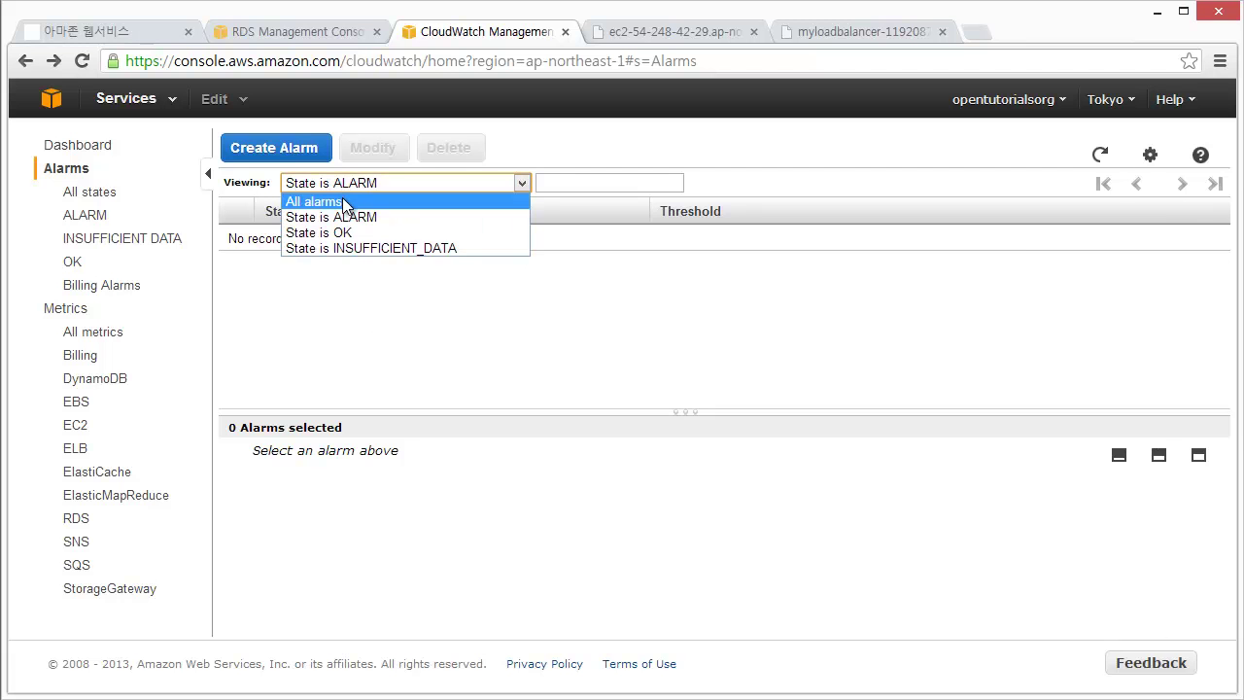
{"action": "left_click", "coordinate": [342, 203]}
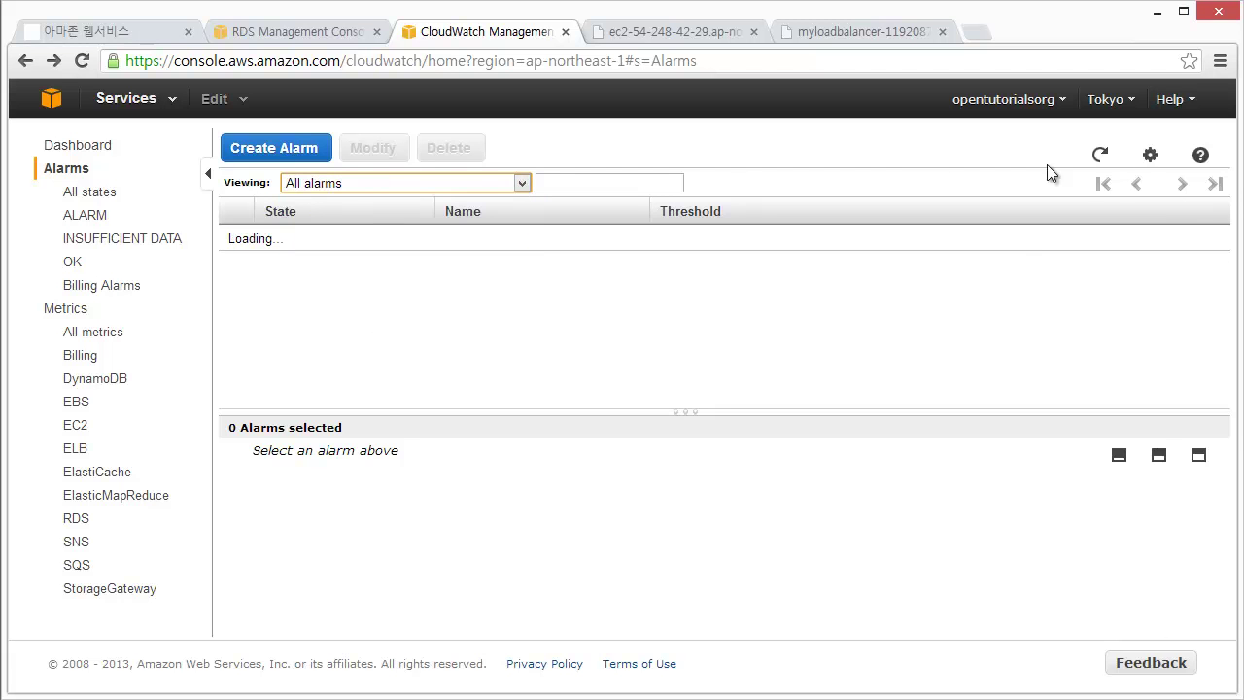
{"action": "left_click", "coordinate": [1101, 156]}
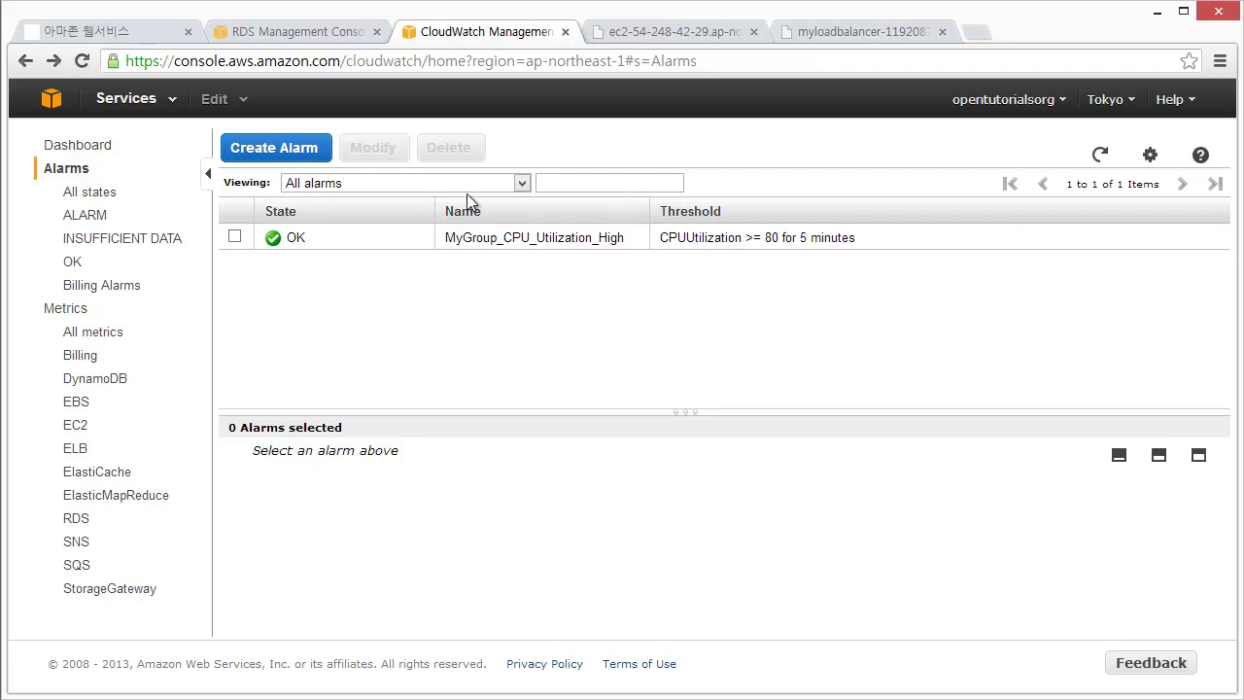
- Start a new alarm on MyGroup's CPUUtilization metric from the EC2: Aggregated by Auto Scaling Group metrics
{"action": "left_click", "coordinate": [307, 155]}
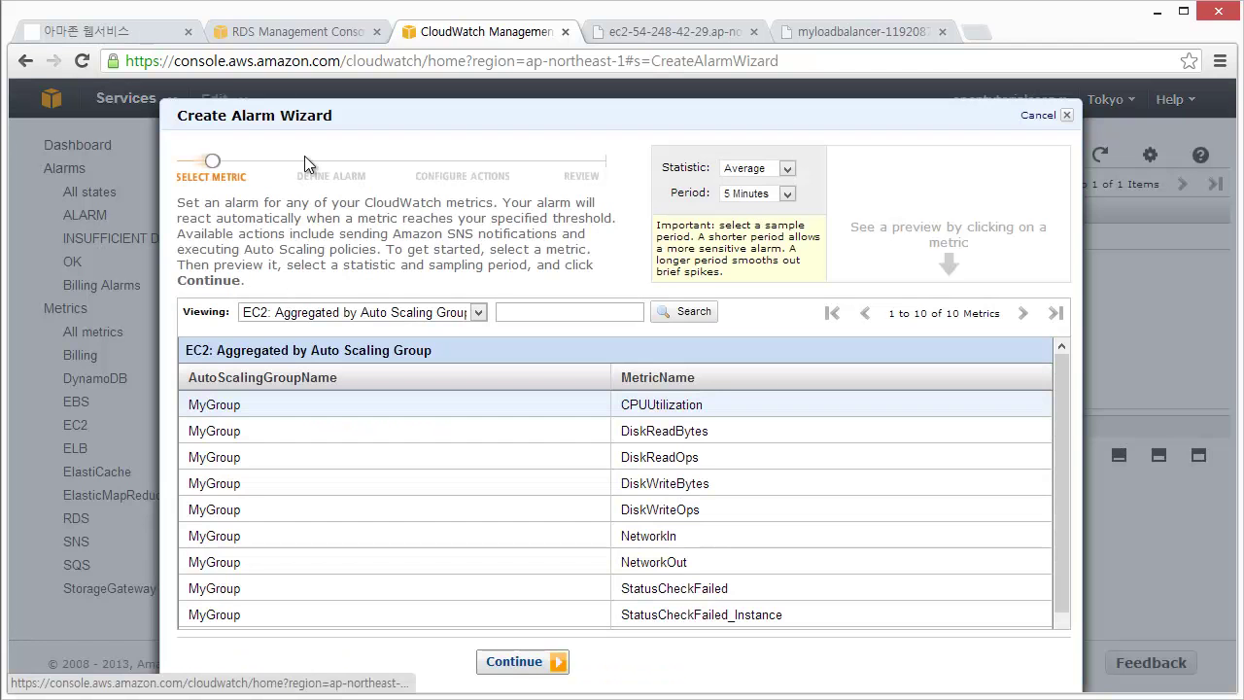
{"action": "left_click", "coordinate": [406, 313]}
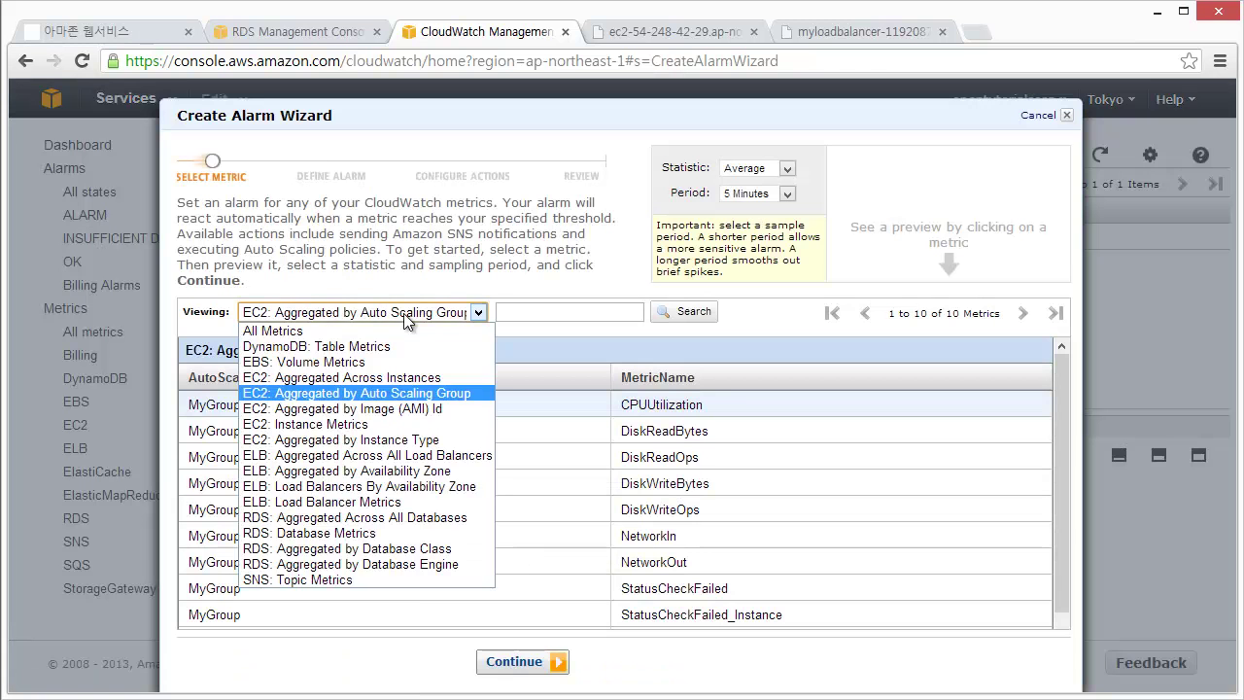
{"action": "left_click", "coordinate": [427, 393]}
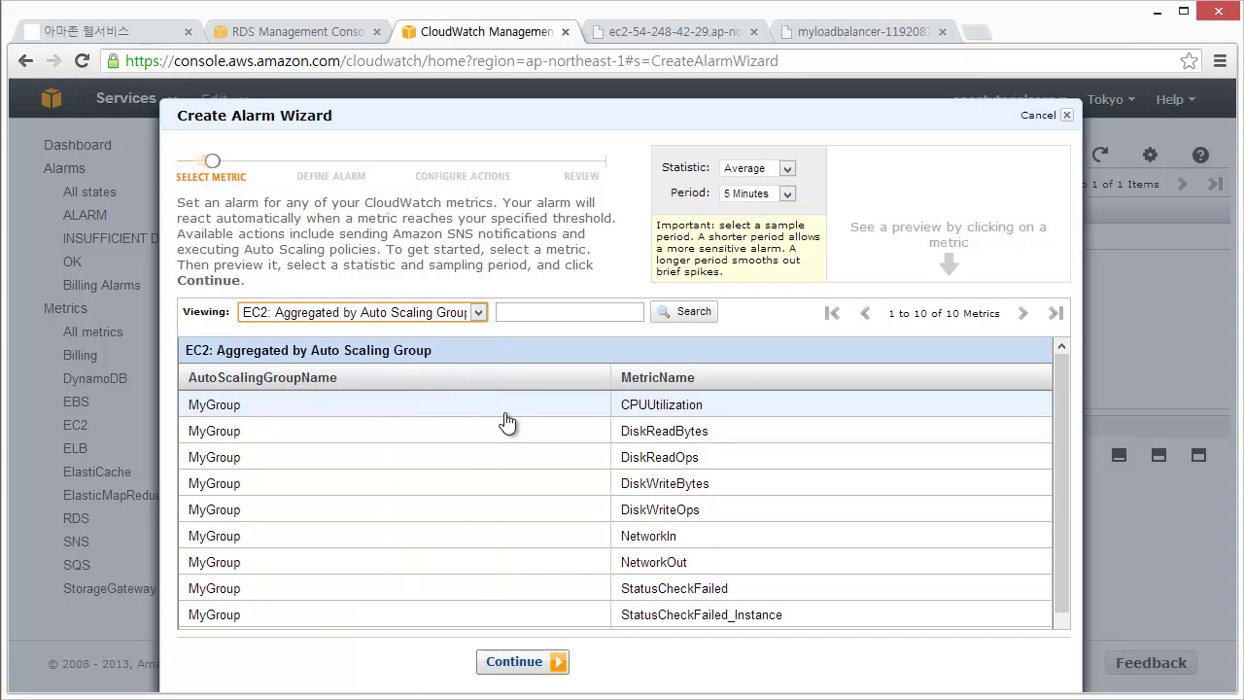
{"action": "left_click", "coordinate": [664, 404]}
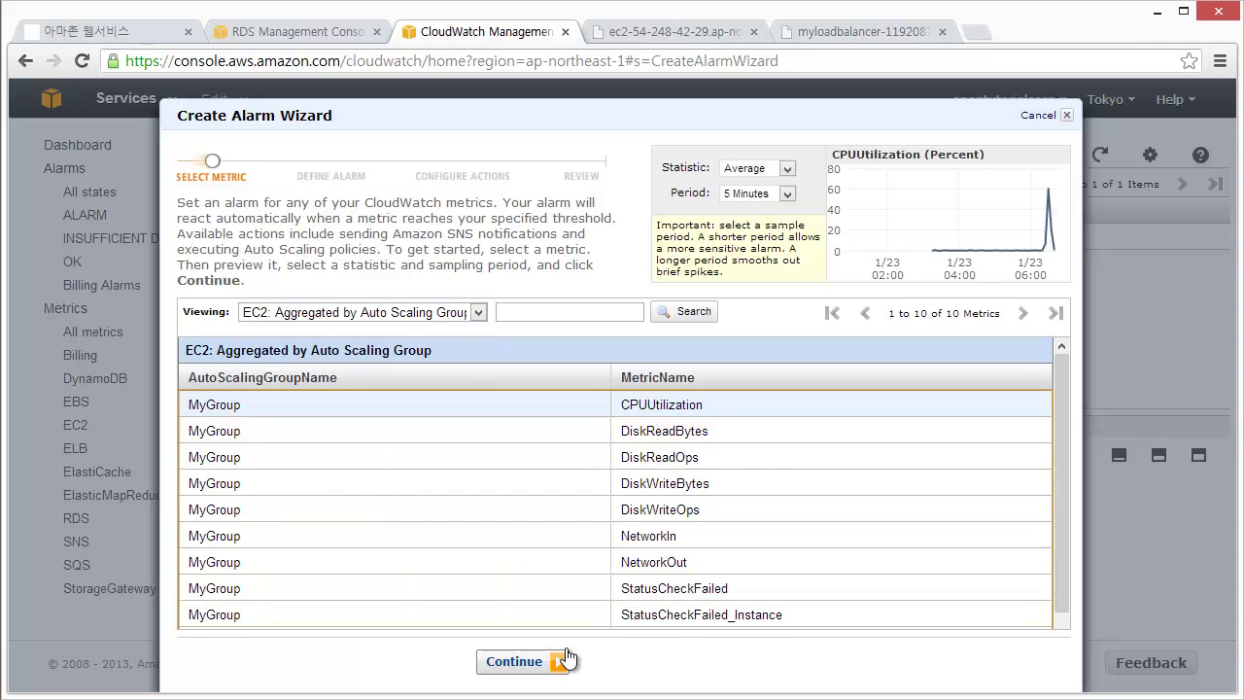
{"action": "left_click", "coordinate": [556, 662]}
- Name the alarm MyGroup_CPU_Utilization_Low and set it to enter the ALARM state when CPUUtilization is <= 20
{"action": "left_click", "coordinate": [415, 293]}
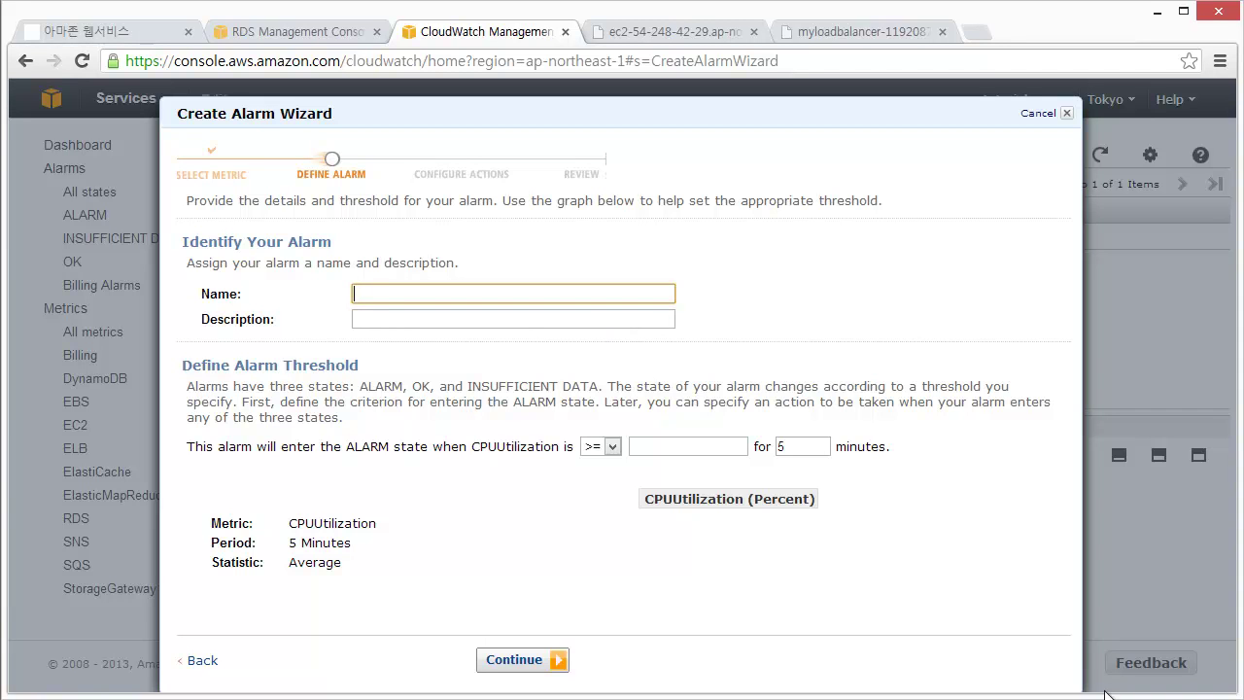
{"action": "type", "text": "MyGroup_CPU_Util"}
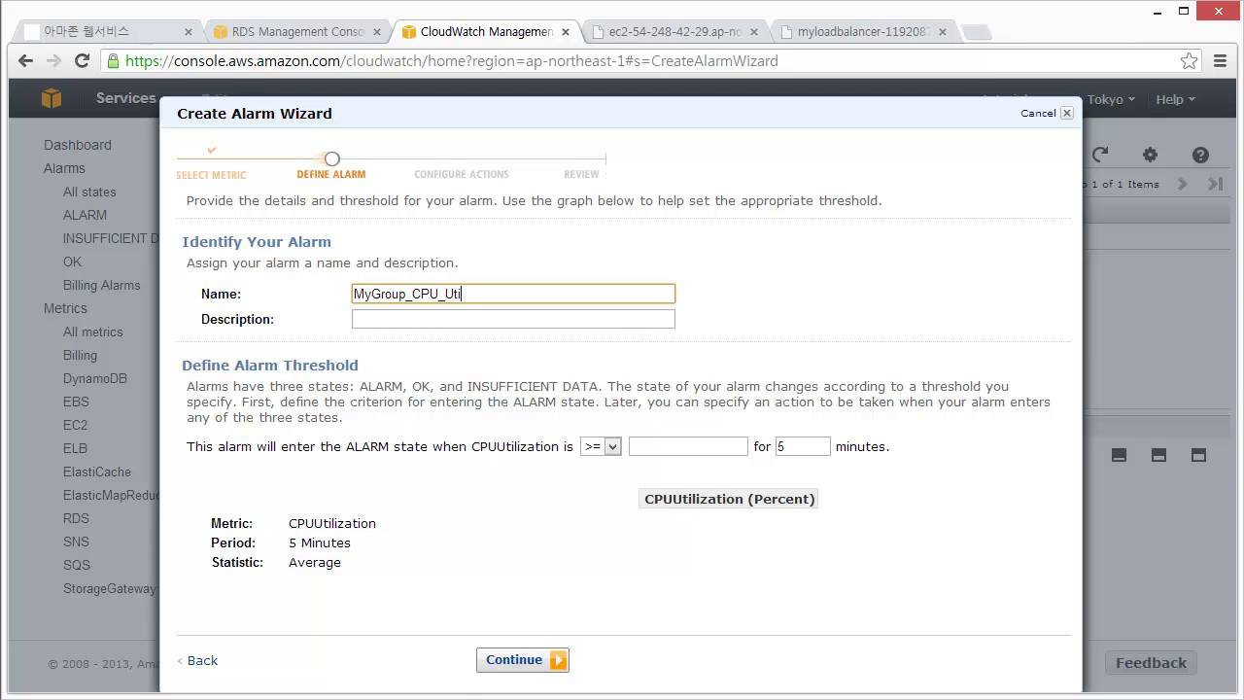
{"action": "type", "text": "ization_Low"}
{"action": "left_click", "coordinate": [601, 446]}
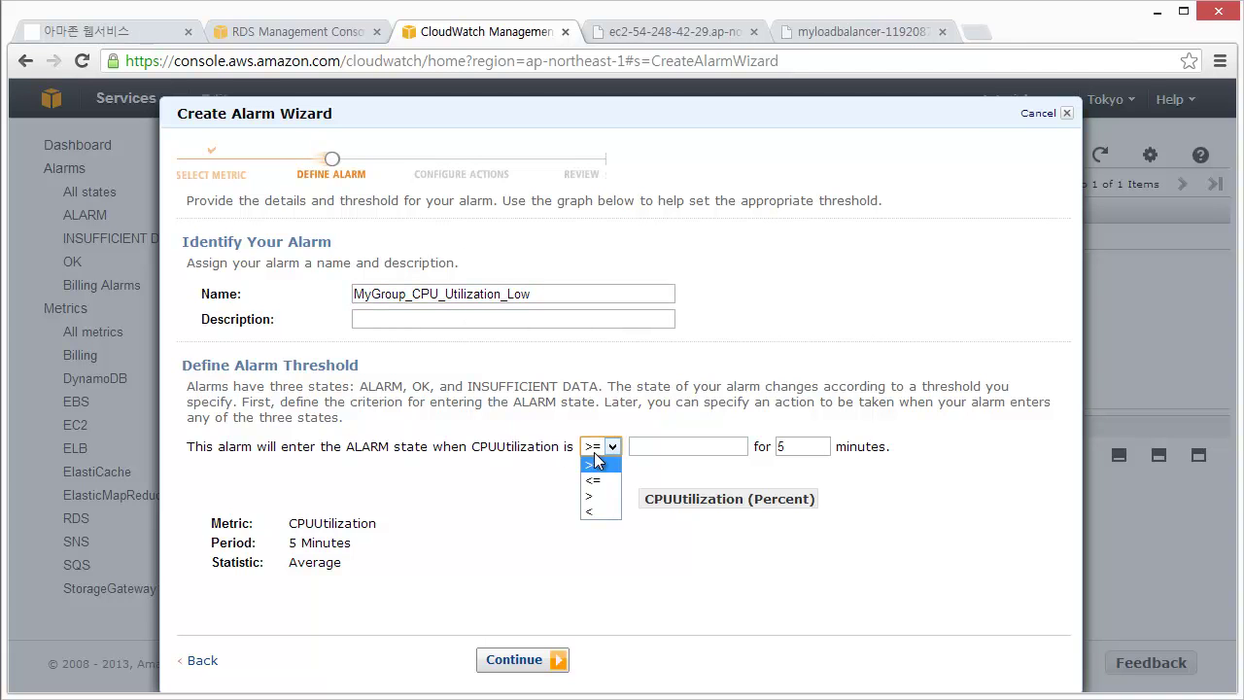
{"action": "left_click", "coordinate": [601, 480]}
{"action": "left_click", "coordinate": [671, 446]}
{"action": "type", "text": "20"}
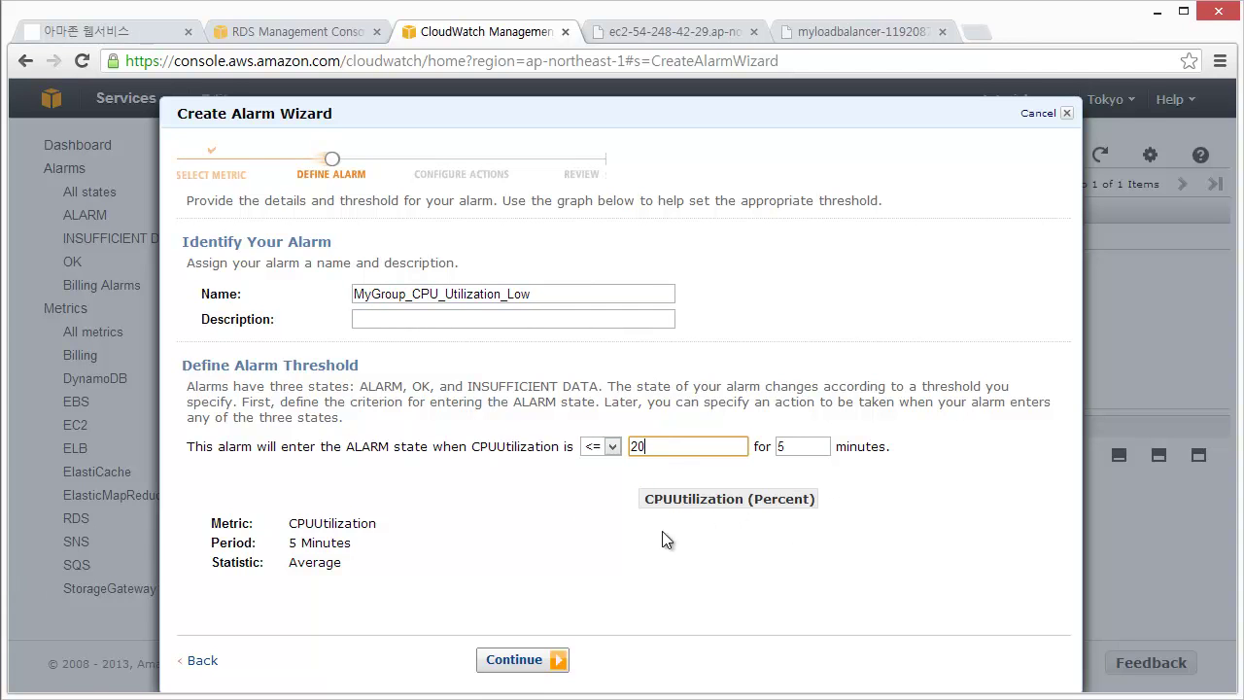
{"action": "left_click", "coordinate": [541, 667]}
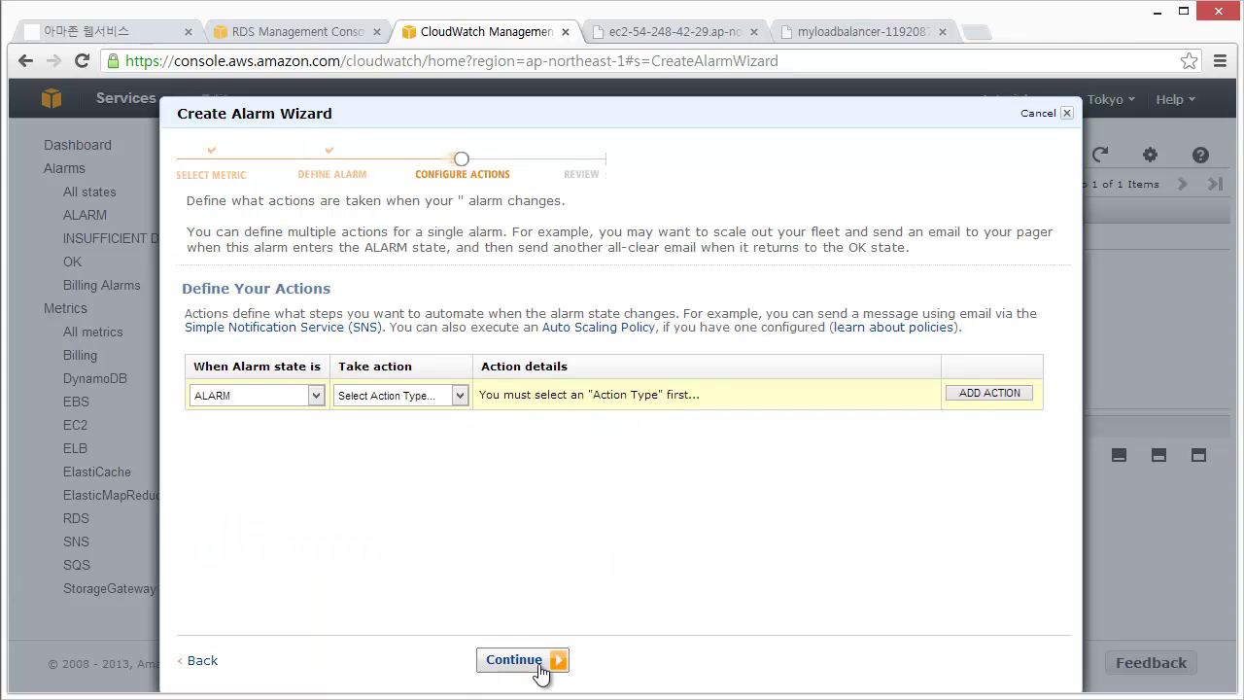
- Set the ALARM state action to an Auto Scaling Policy that runs reduce-group-size (Remove 1 instance) on MyGroup
{"action": "left_click", "coordinate": [259, 396]}
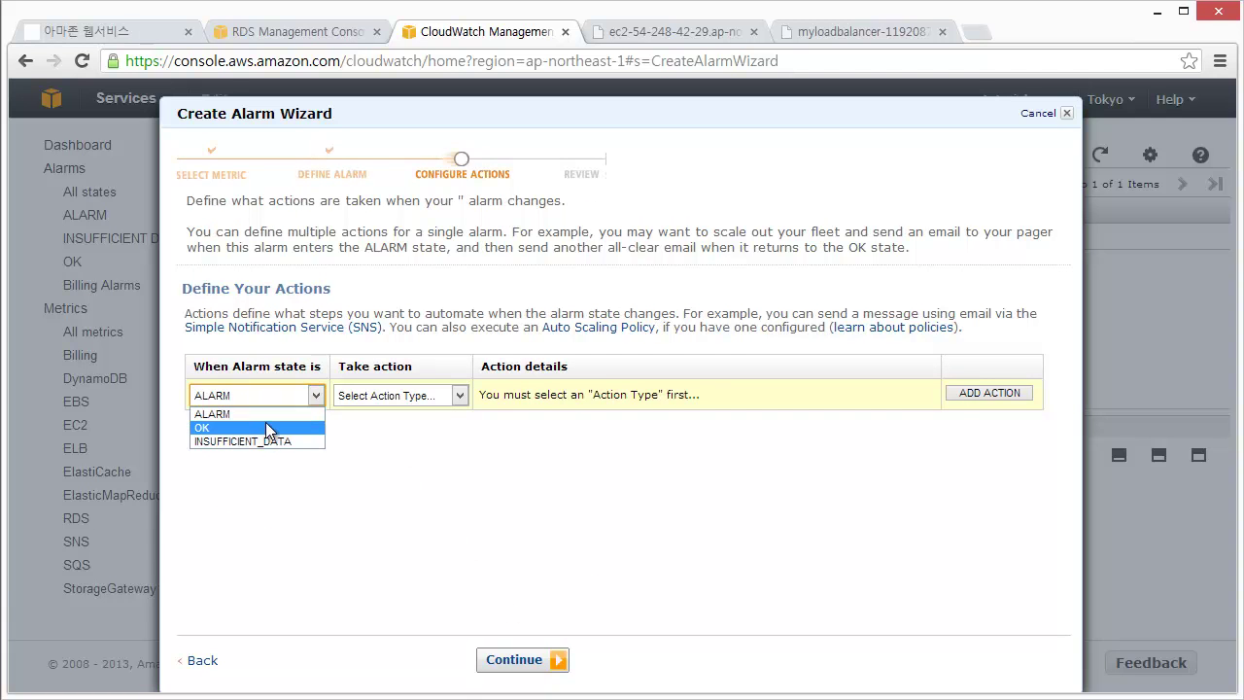
{"action": "left_click", "coordinate": [266, 415]}
{"action": "left_click", "coordinate": [421, 395]}
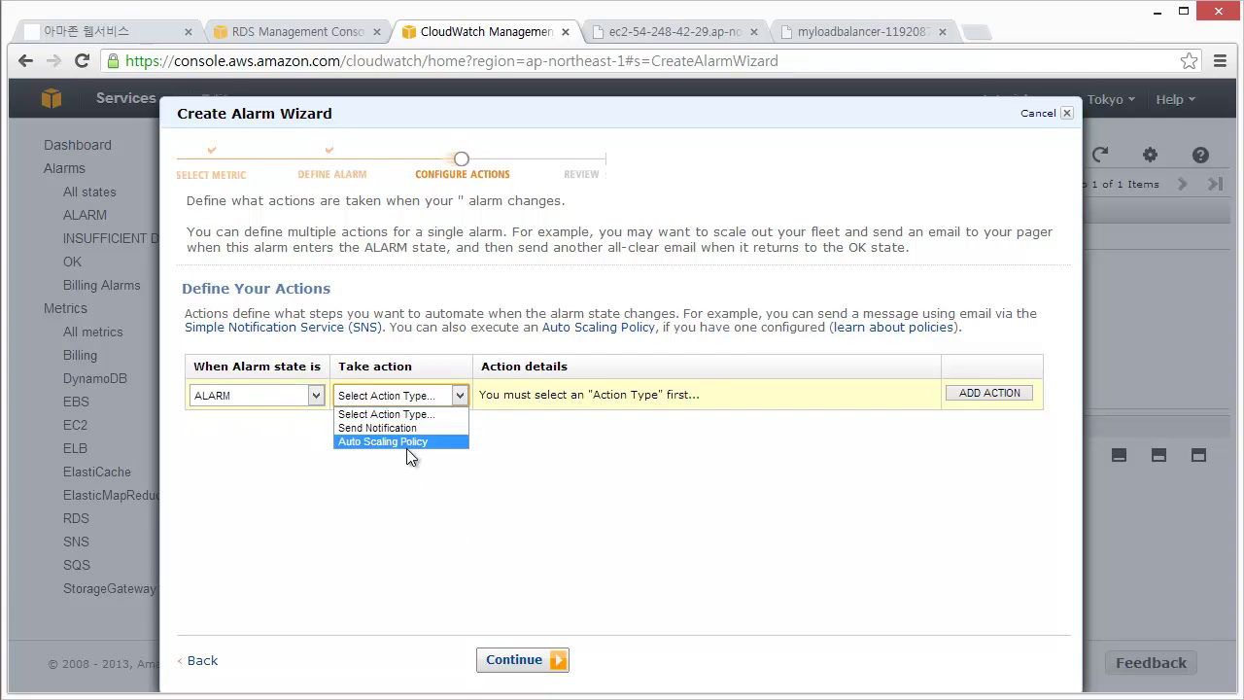
{"action": "left_click", "coordinate": [408, 443]}
{"action": "left_click", "coordinate": [662, 399]}
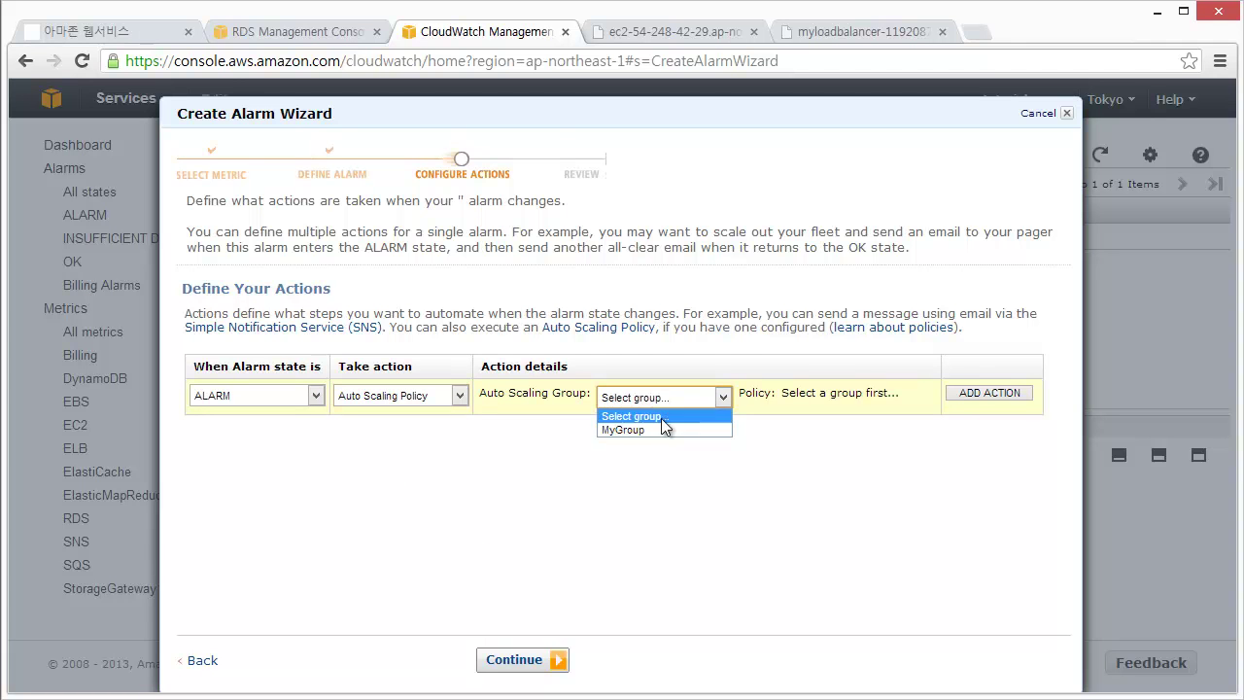
{"action": "left_click", "coordinate": [660, 429]}
{"action": "left_click", "coordinate": [851, 396]}
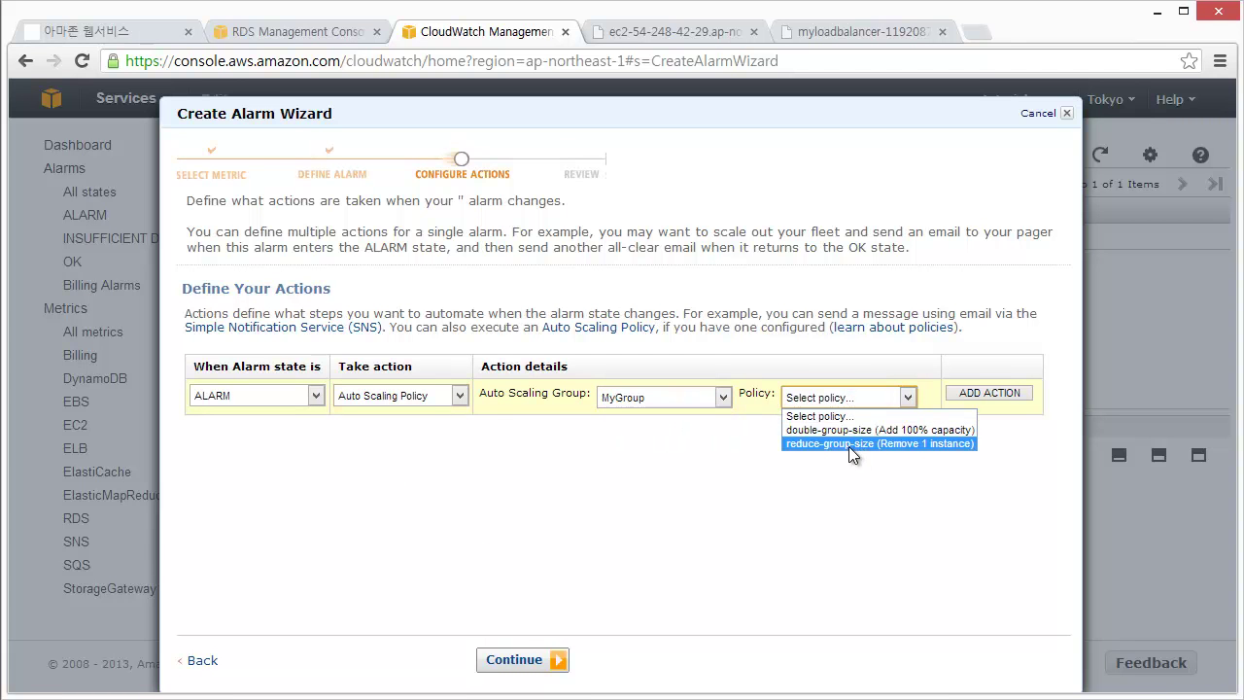
{"action": "left_click", "coordinate": [848, 446]}
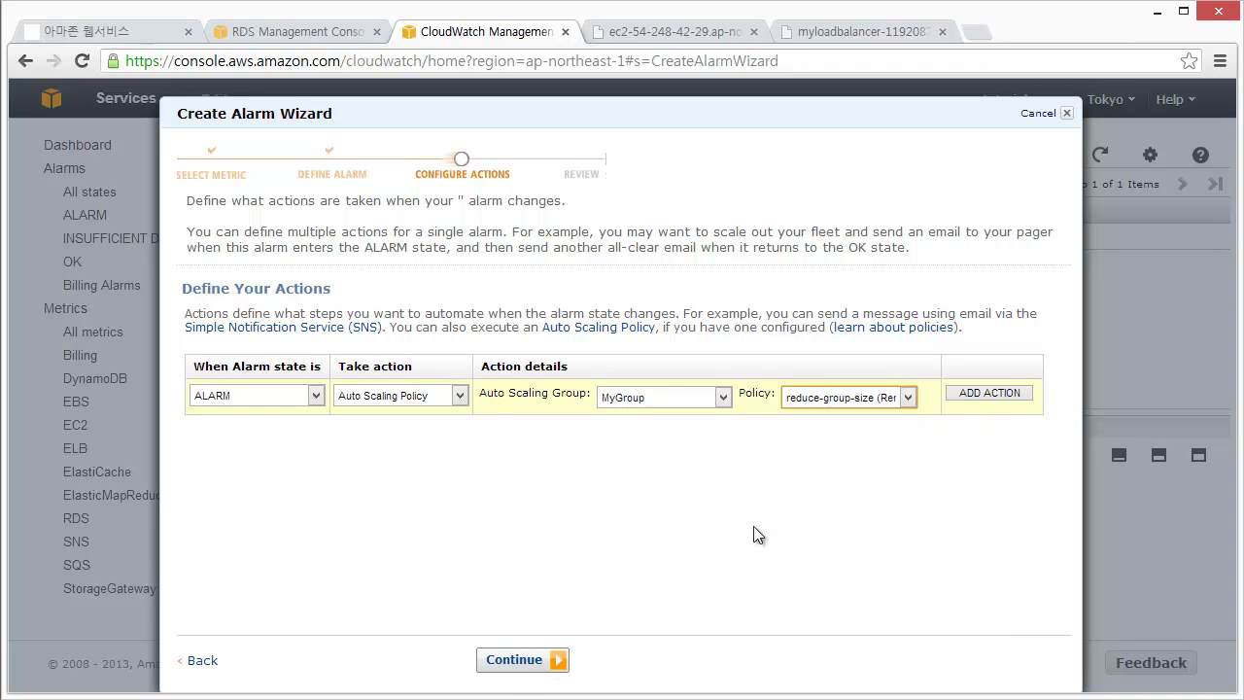
- Proceed to the review of the low-utilization alarm, create it and close the wizard
{"action": "left_click", "coordinate": [517, 662]}
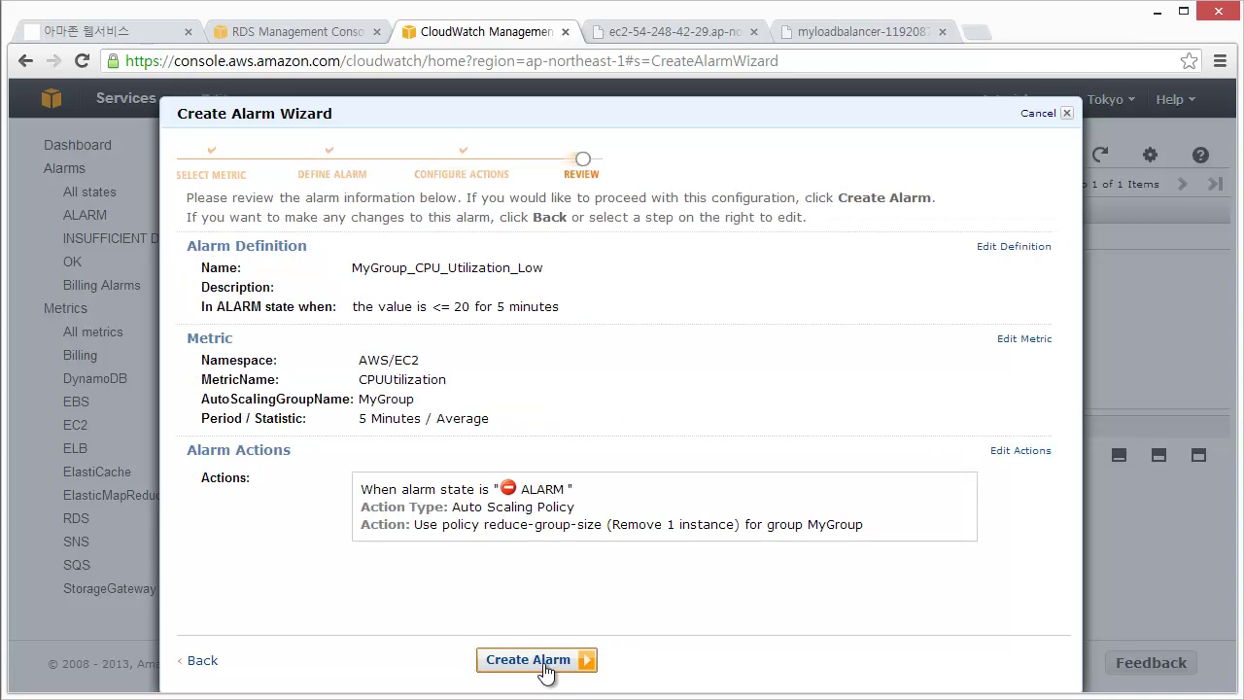
{"action": "left_click", "coordinate": [544, 664]}
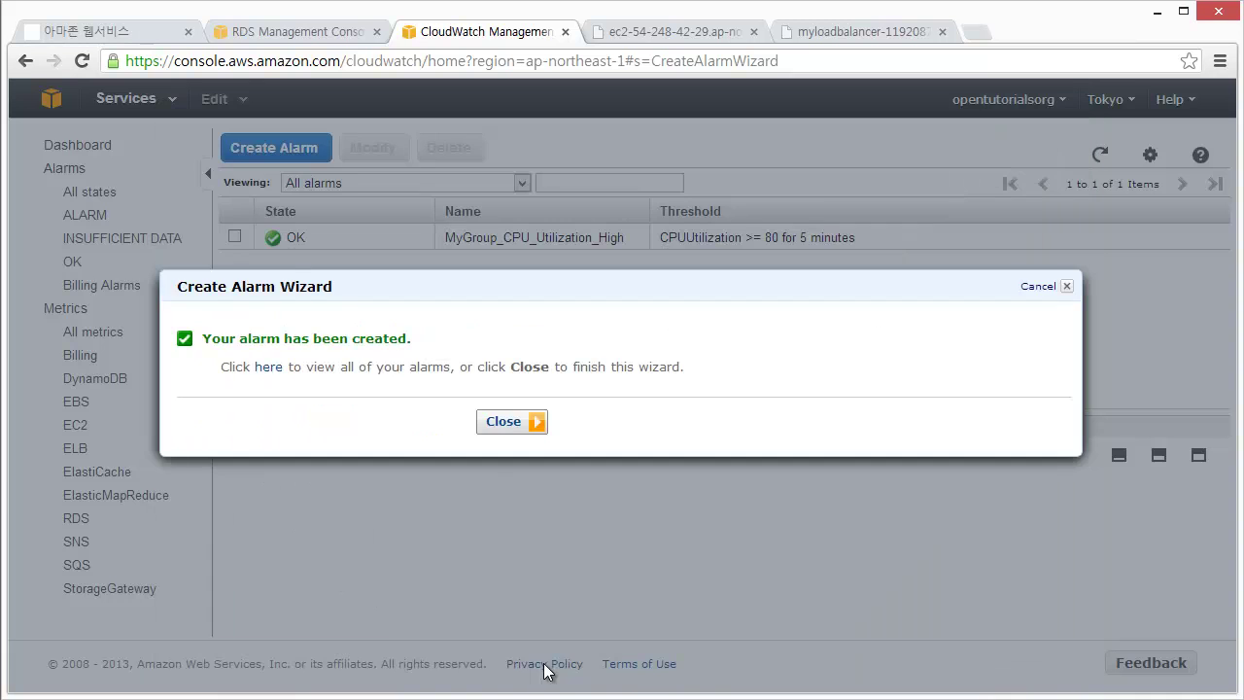
{"action": "left_click", "coordinate": [489, 421]}
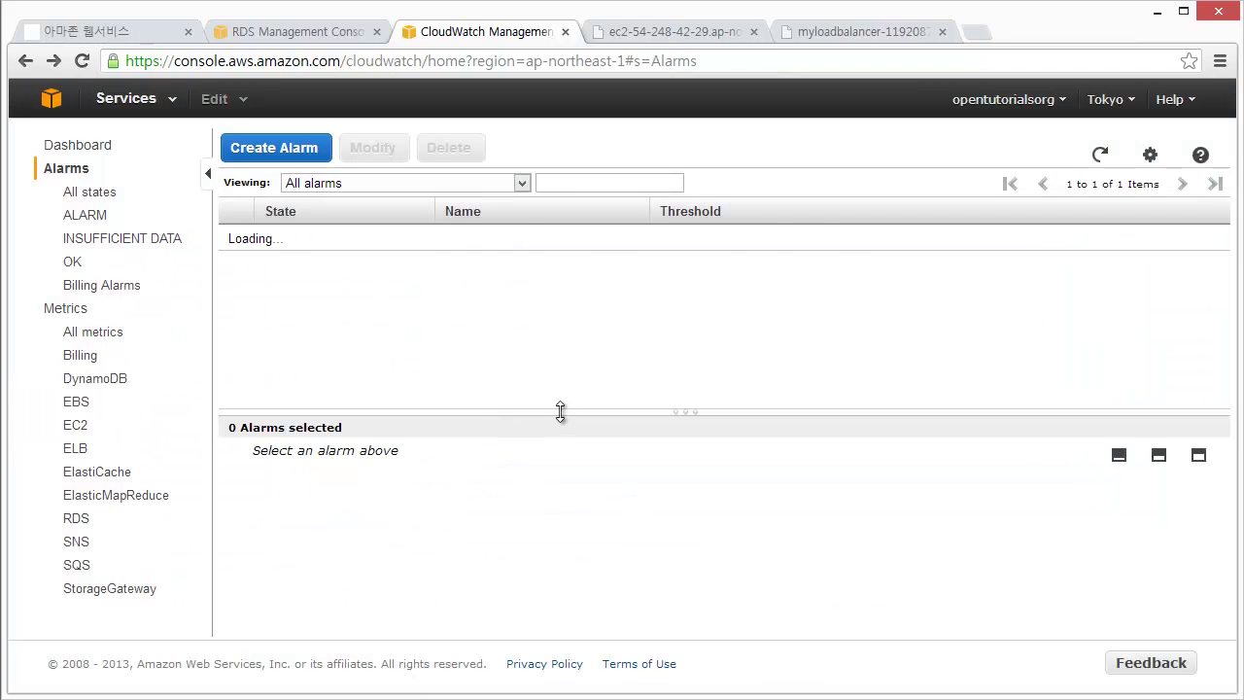